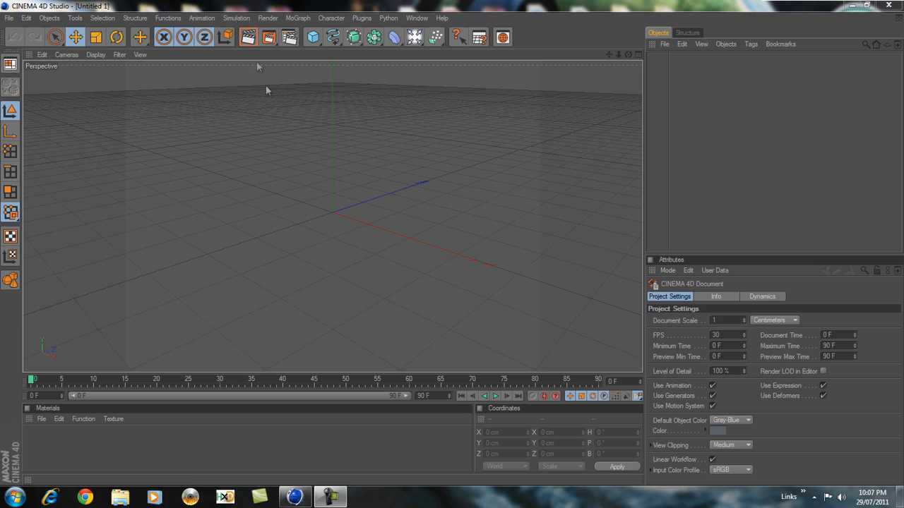
# - Add a plane primitive and set its width and height to 999999 cm each
pyautogui.click(314, 37)
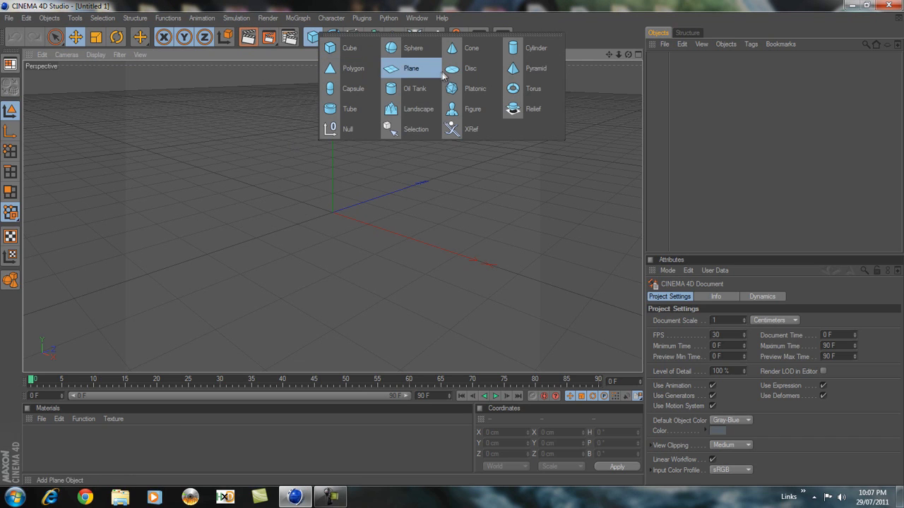
pyautogui.click(400, 70)
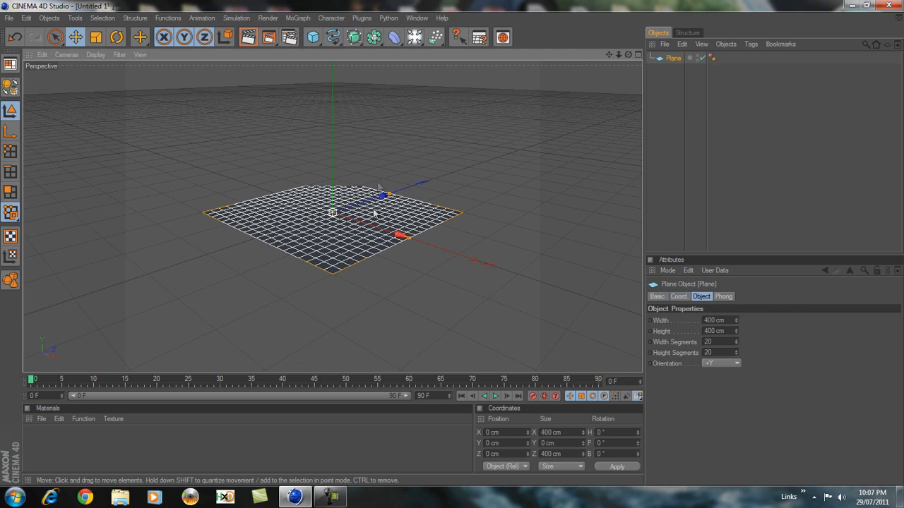
pyautogui.click(708, 320)
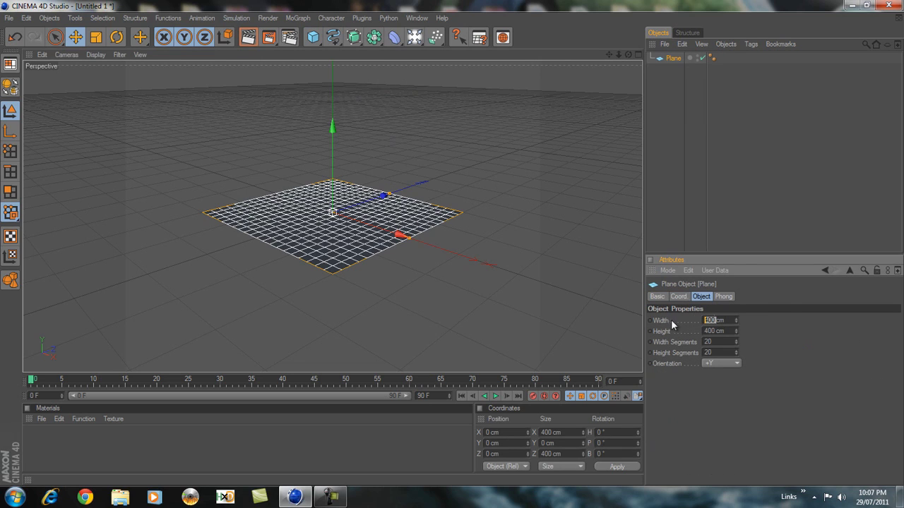
pyautogui.write('999999')
pyautogui.click(709, 331)
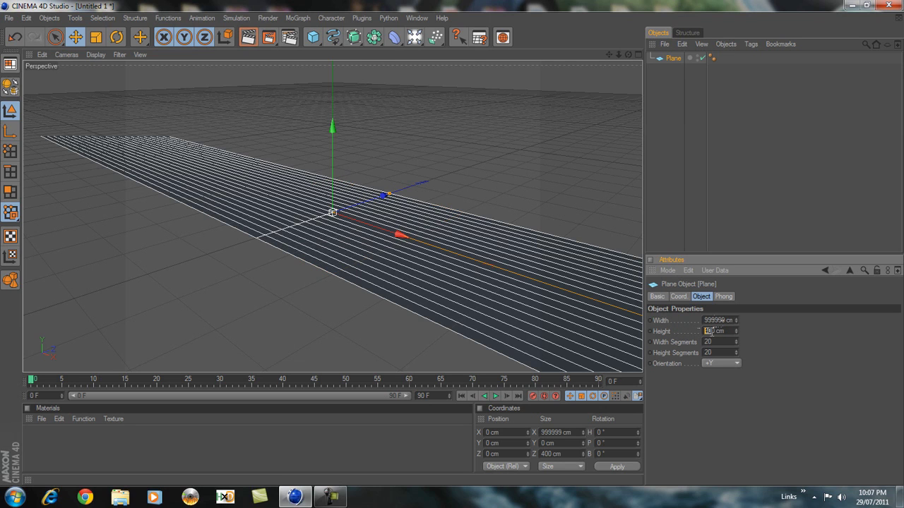
pyautogui.write('999999')
pyautogui.press('Return')
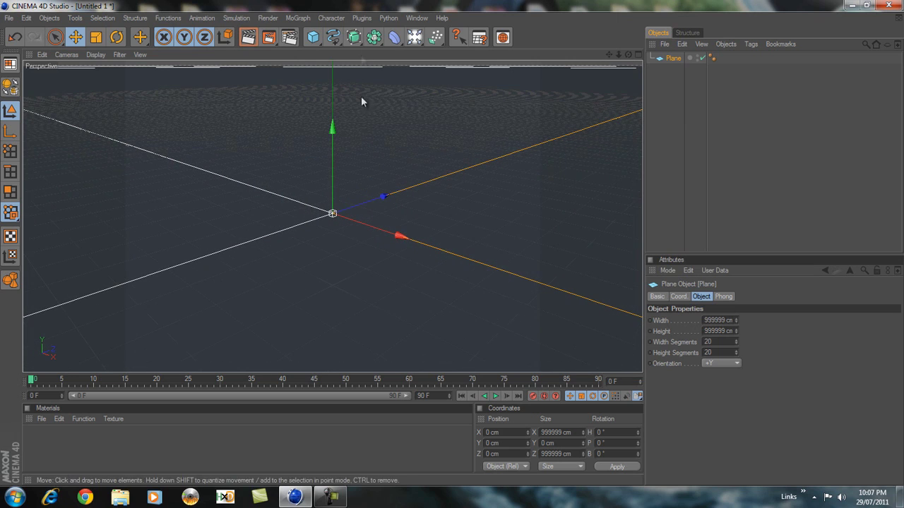
# - Add a text spline reading "MR ZGUY" and set its font to BatmanForeverAlternate, Regular
pyautogui.click(322, 45)
pyautogui.click(339, 44)
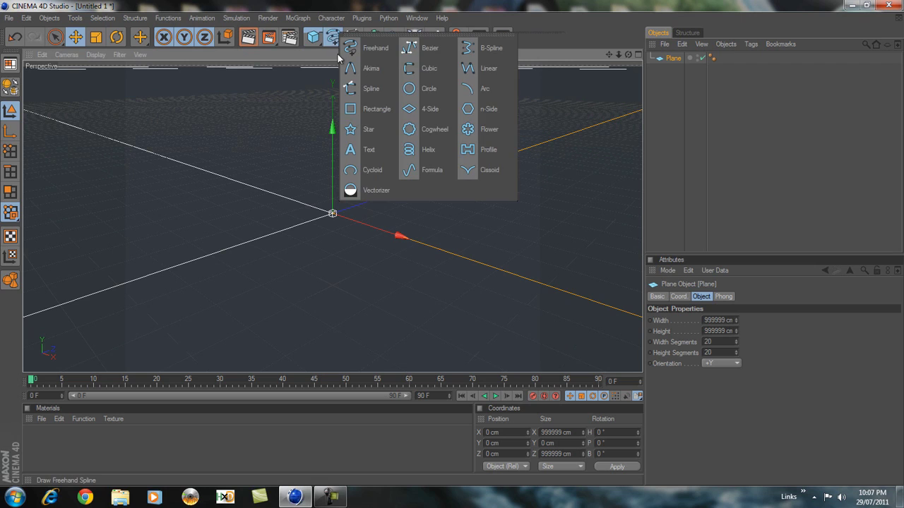
pyautogui.click(369, 149)
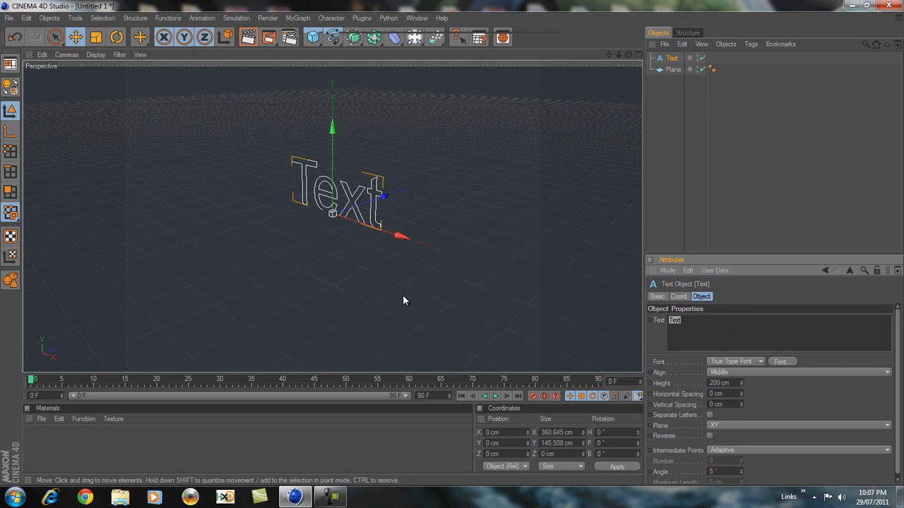
pyautogui.write('ZGUY')
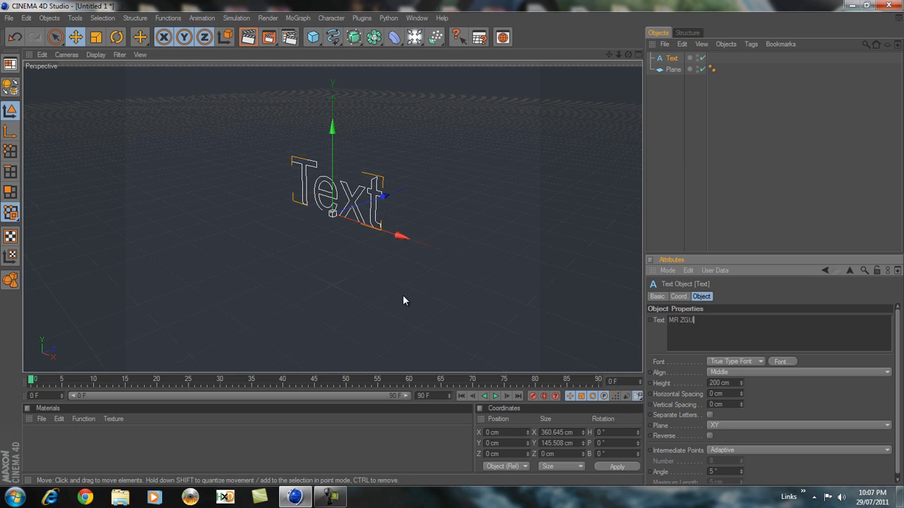
pyautogui.click(781, 362)
pyautogui.click(47, 131)
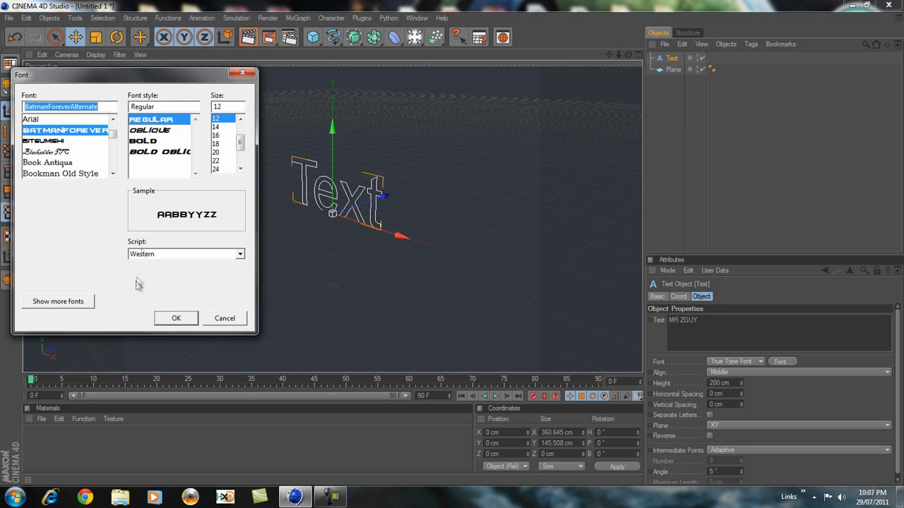
pyautogui.click(176, 318)
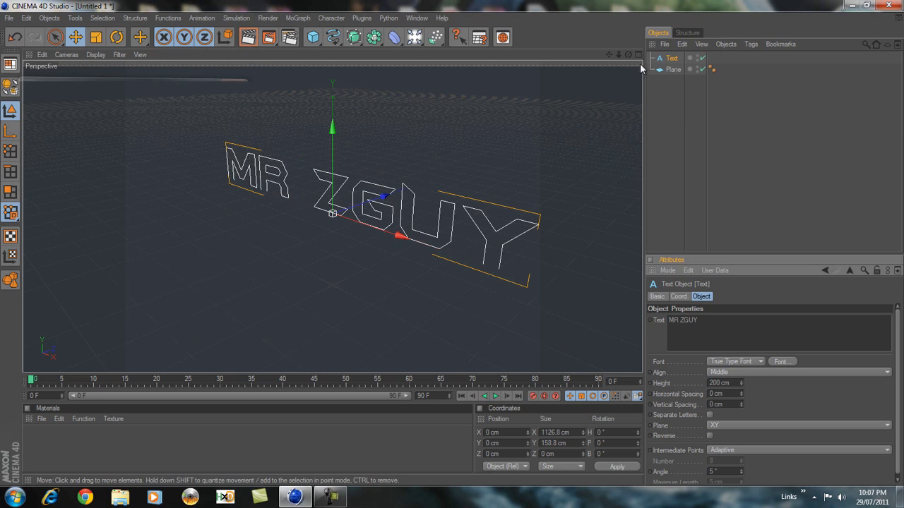
# - Add an Extrude NURBS with the text spline as its child and set the extrusion's Z movement to 80 cm
pyautogui.moveTo(628, 54); pyautogui.dragTo(453, 246)
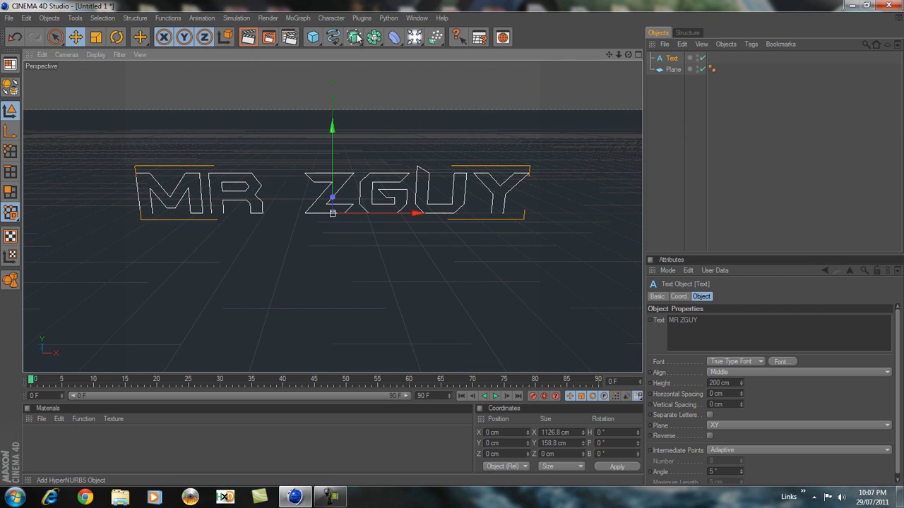
pyautogui.moveTo(356, 37); pyautogui.dragTo(470, 52)
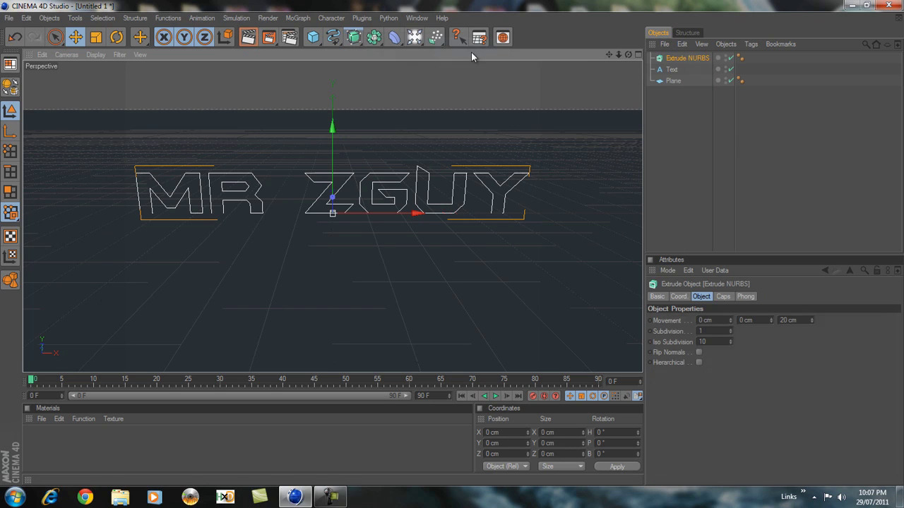
pyautogui.moveTo(671, 71); pyautogui.dragTo(677, 58)
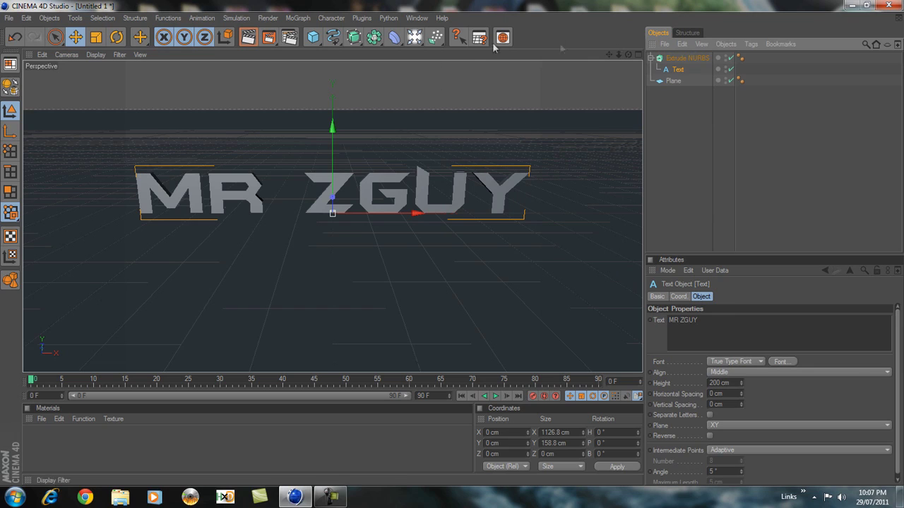
pyautogui.click(679, 58)
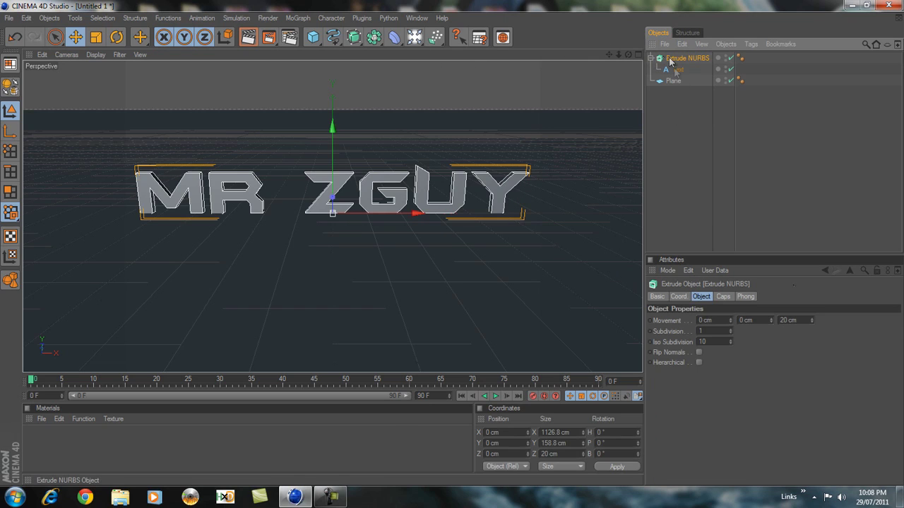
pyautogui.doubleClick(785, 320)
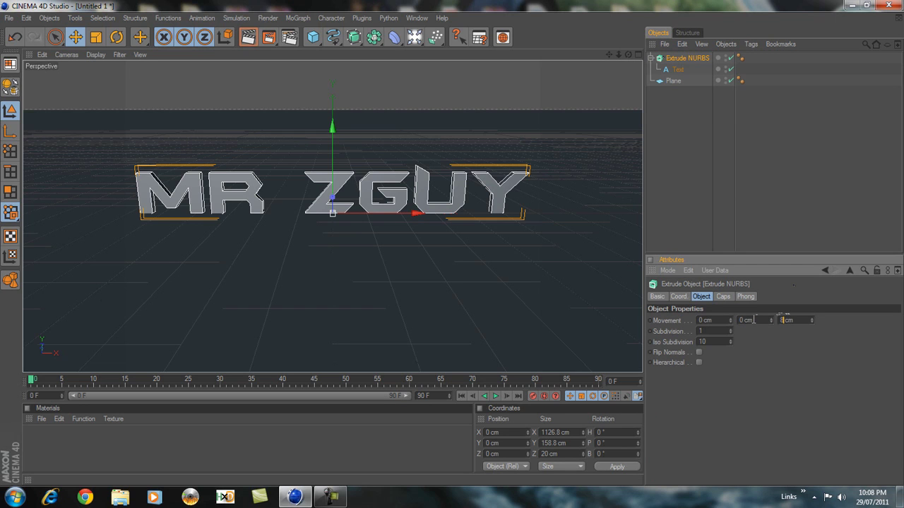
pyautogui.write('80')
pyautogui.press('Return')
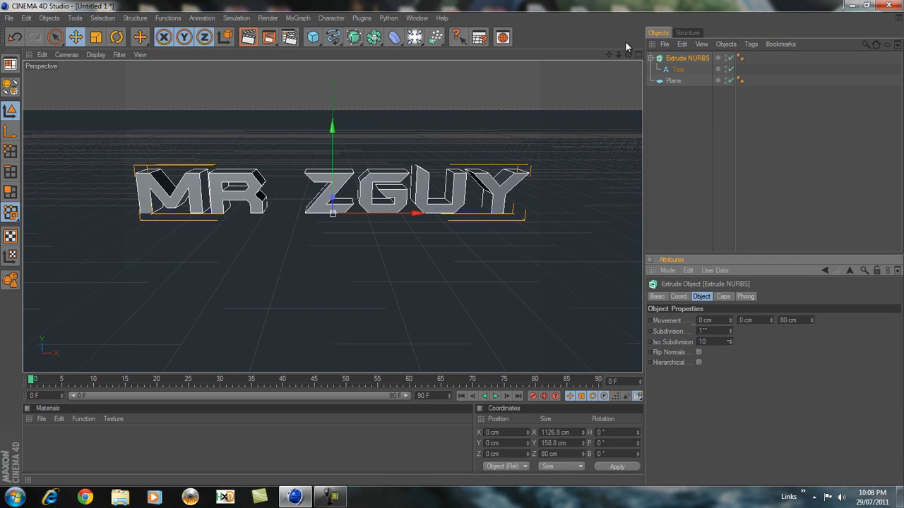
# - Render the active view from a slight angle to check the extruded text on the floor
pyautogui.keyDown('alt'); pyautogui.moveTo(436, 249); pyautogui.dragTo(458, 250); pyautogui.keyUp('alt')
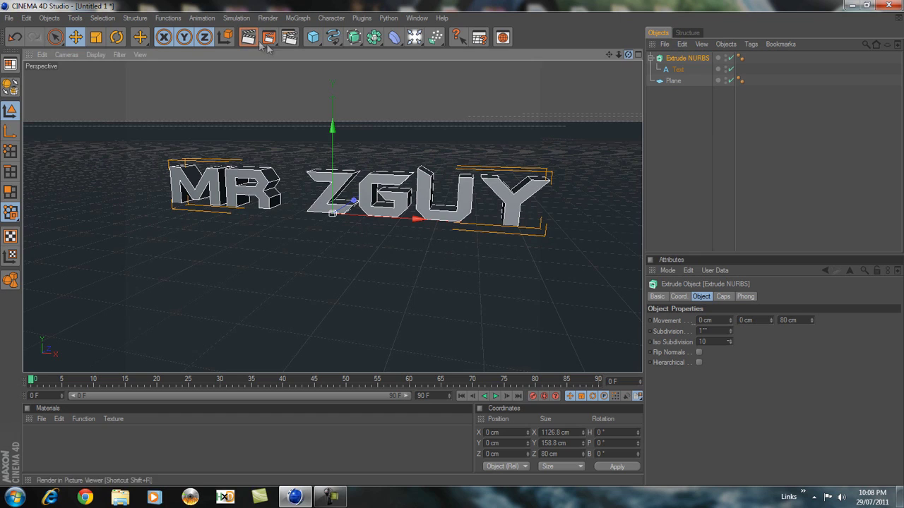
pyautogui.click(248, 38)
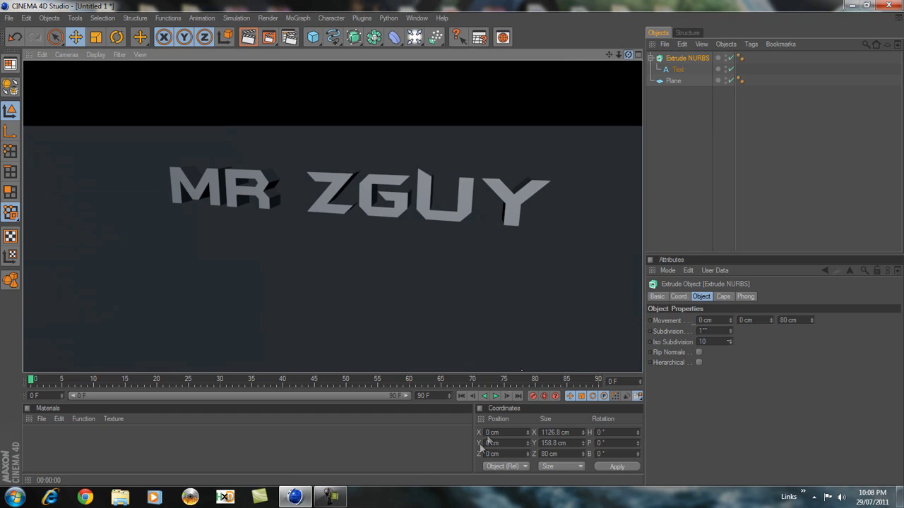
pyautogui.click(417, 452)
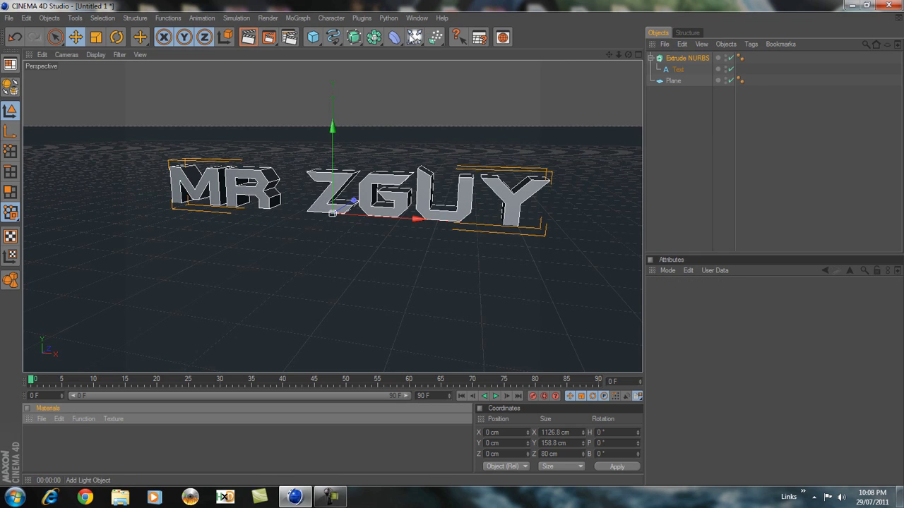
# - Add a Sky object to the scene
pyautogui.click(414, 37)
pyautogui.click(449, 149)
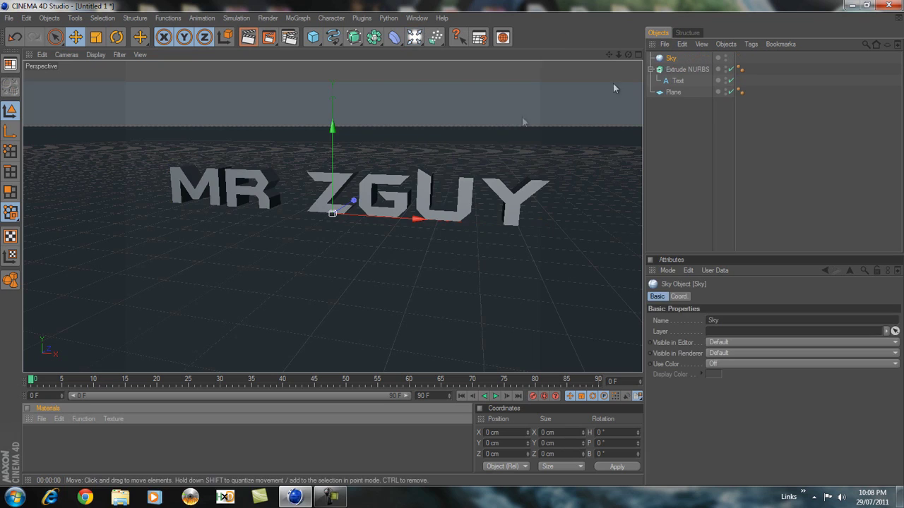
pyautogui.click(674, 70)
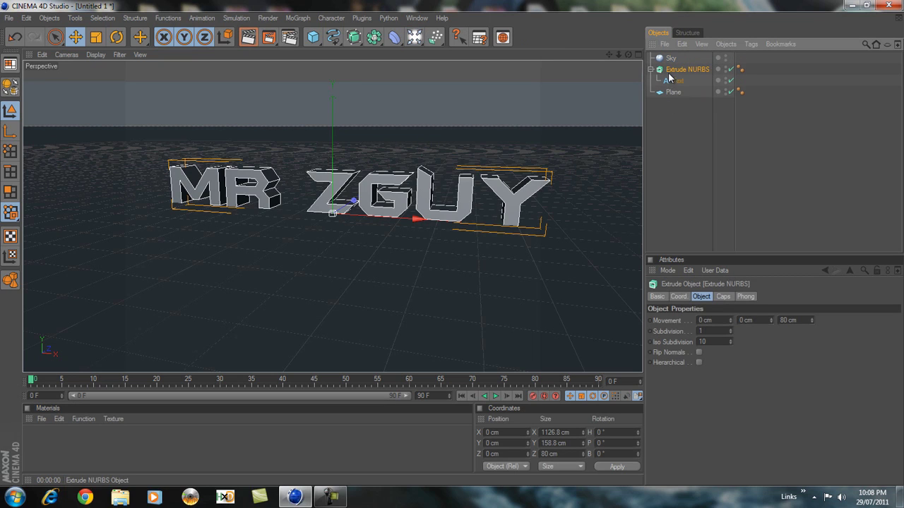
pyautogui.click(653, 70)
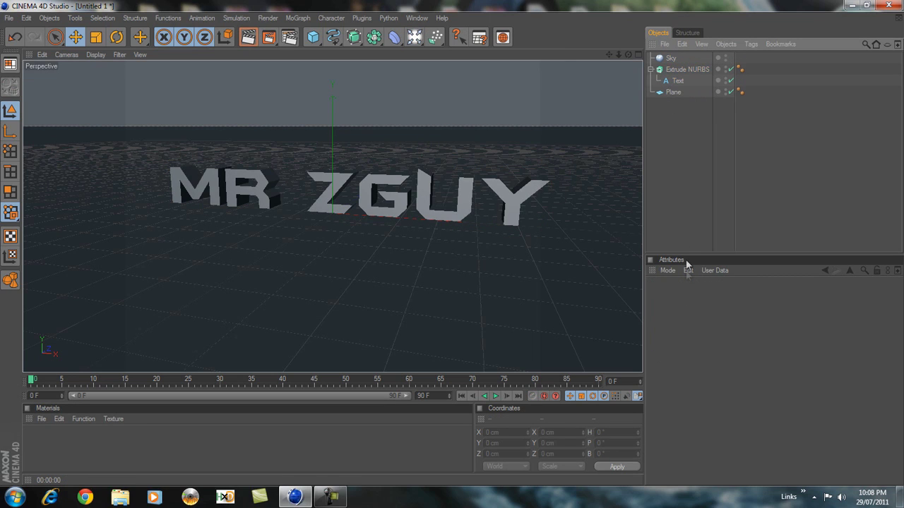
# - Duplicate the Extrude NURBS together with its text spline
pyautogui.click(674, 70)
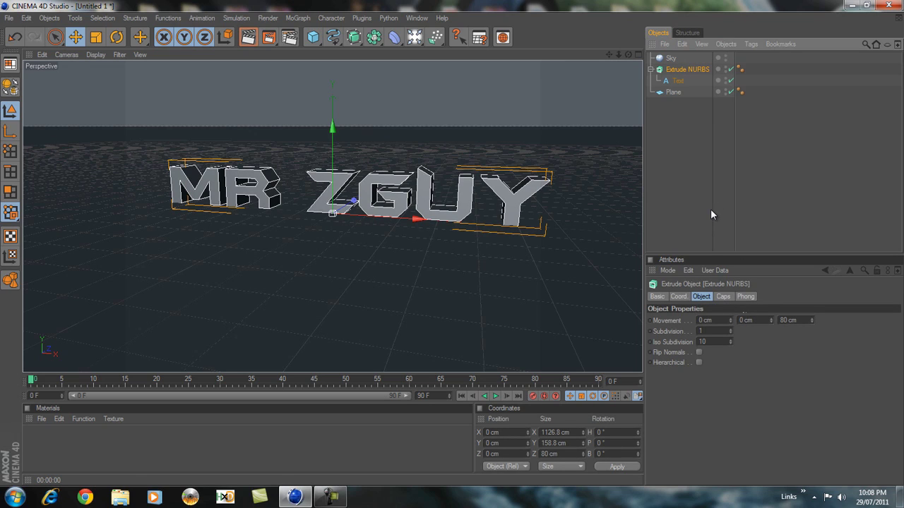
pyautogui.hotkey('ctrl', 'c')
pyautogui.hotkey('ctrl', 'v')
pyautogui.click(676, 135)
# - Set the original Extrude NURBS's Z movement to 40 cm
pyautogui.click(684, 93)
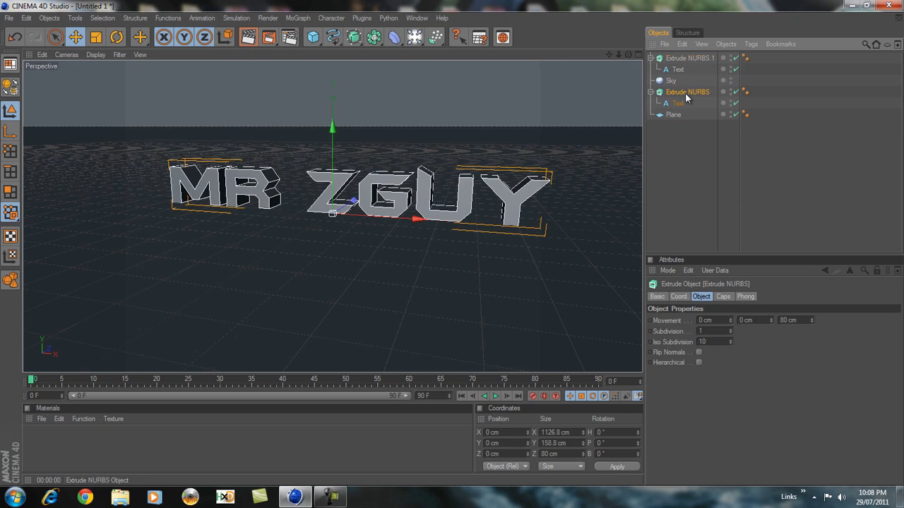
pyautogui.click(787, 321)
pyautogui.write('4')
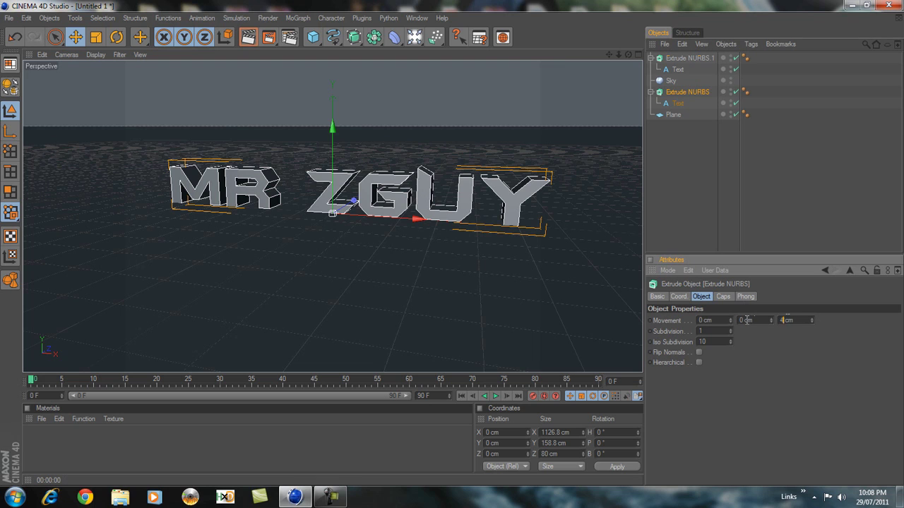
pyautogui.write('0')
pyautogui.press('Return')
# - Set the original extrusion's start and end caps to Fillet Cap and shift it about 21.5 cm along Z into the thicker copy
pyautogui.moveTo(628, 55); pyautogui.dragTo(450, 244)
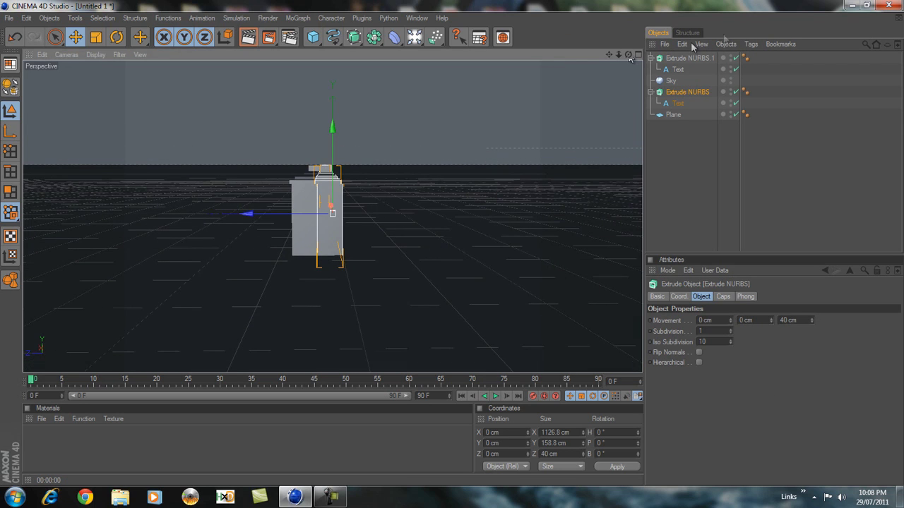
pyautogui.click(722, 297)
pyautogui.click(717, 321)
pyautogui.click(717, 363)
pyautogui.click(731, 353)
pyautogui.click(713, 395)
pyautogui.moveTo(248, 214); pyautogui.dragTo(451, 244)
pyautogui.scroll(3, 271, 224)
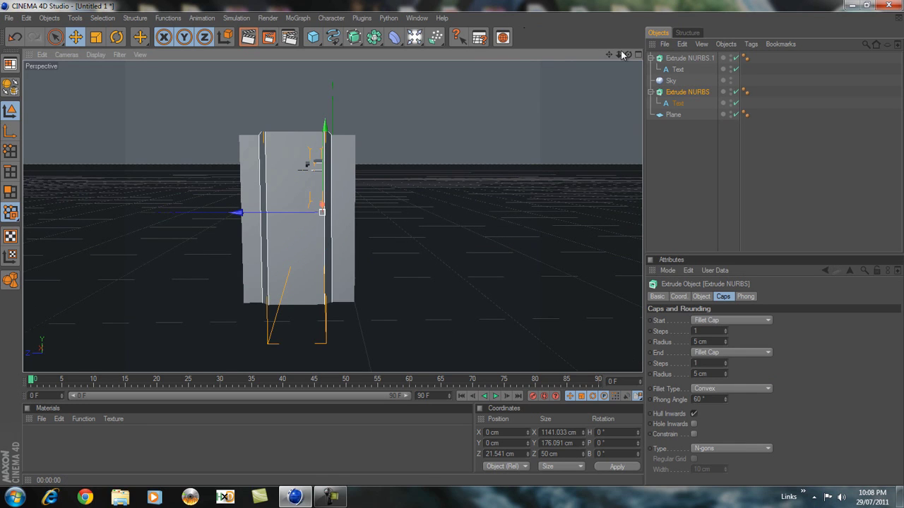
# - Render the active view from the front to check the layered, outlined letters
pyautogui.moveTo(627, 56); pyautogui.dragTo(454, 244)
pyautogui.click(246, 38)
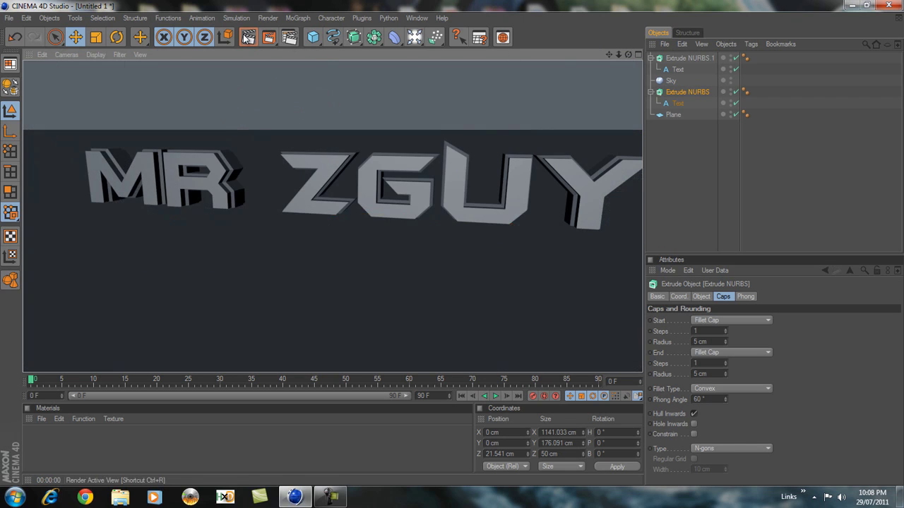
pyautogui.click(319, 442)
pyautogui.scroll(-3, 381, 205)
pyautogui.scroll(2, 381, 206)
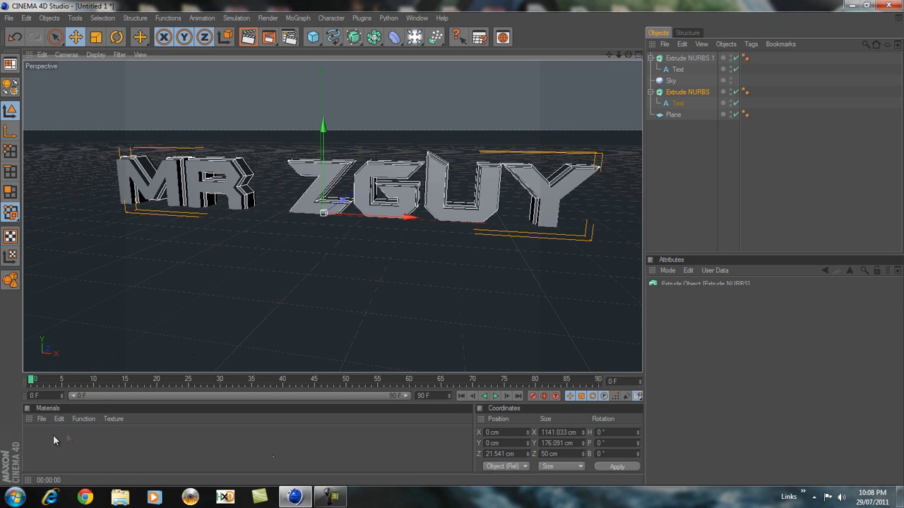
# - Create two new materials
pyautogui.click(27, 437)
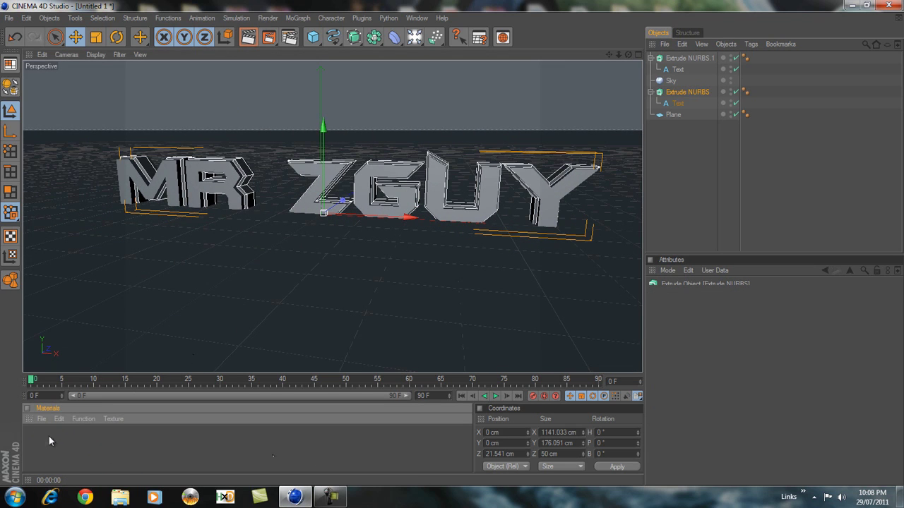
pyautogui.doubleClick(48, 438)
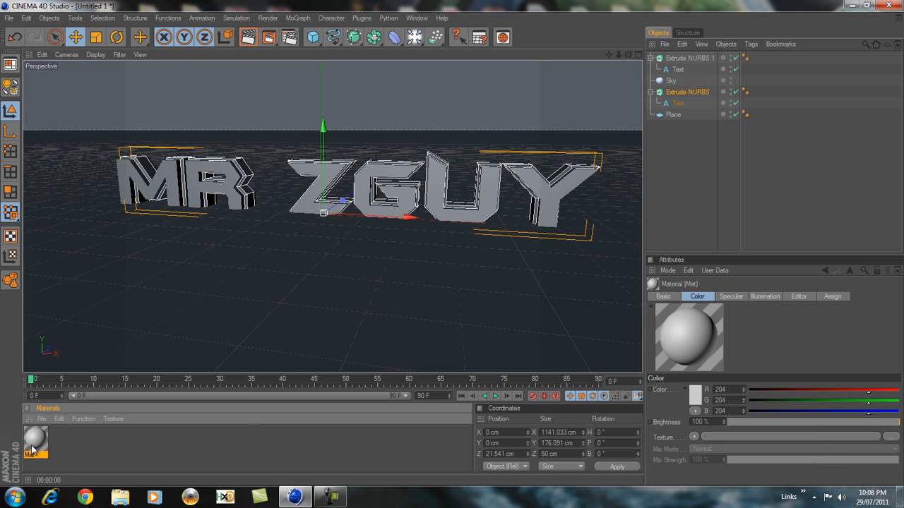
pyautogui.doubleClick(59, 446)
# - Set the color of material Mat.1 to black (RGB 0, 0, 0)
pyautogui.doubleClick(34, 438)
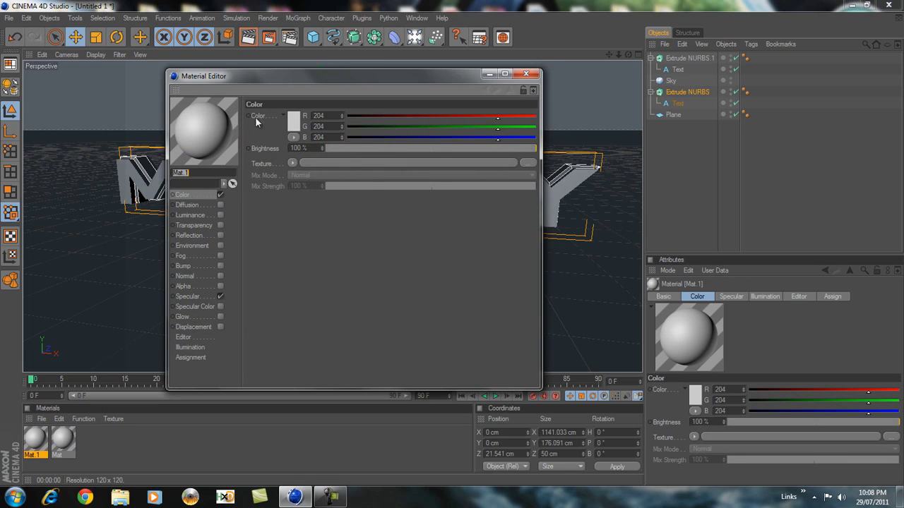
pyautogui.click(290, 125)
pyautogui.moveTo(285, 113); pyautogui.dragTo(305, 159)
pyautogui.click(272, 175)
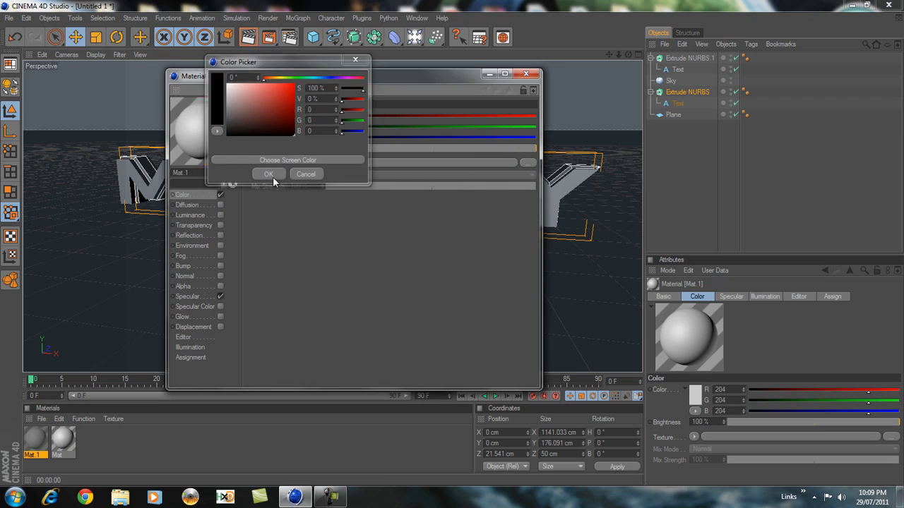
pyautogui.click(525, 74)
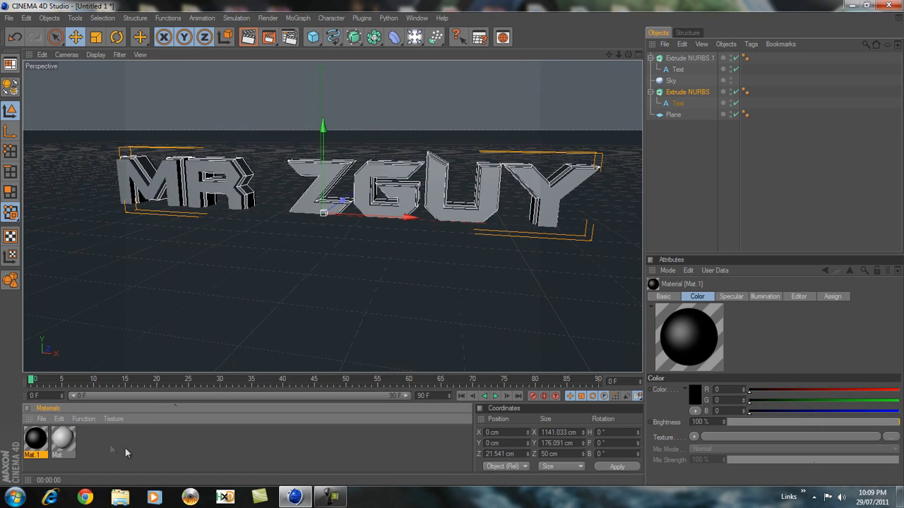
# - Add a Gradient shader to the color texture of material Mat and open the gradient's settings
pyautogui.doubleClick(71, 440)
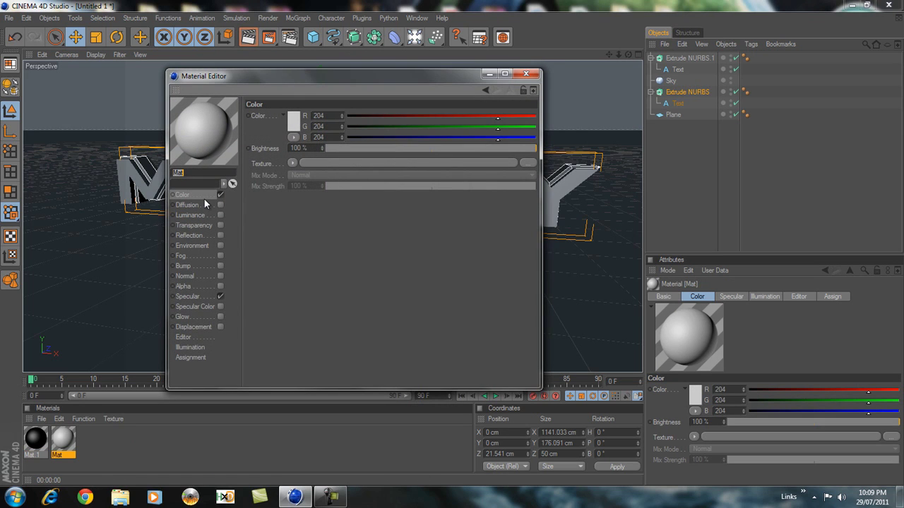
pyautogui.click(292, 163)
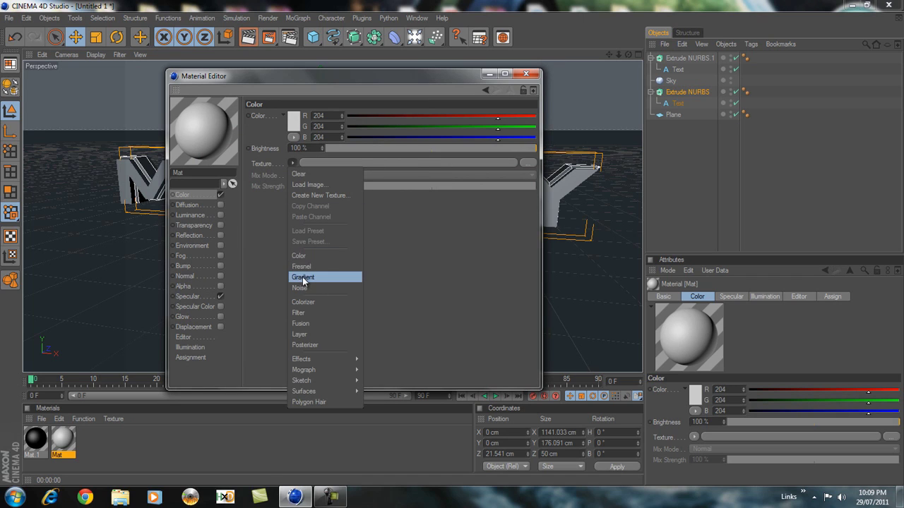
pyautogui.click(303, 278)
pyautogui.click(299, 190)
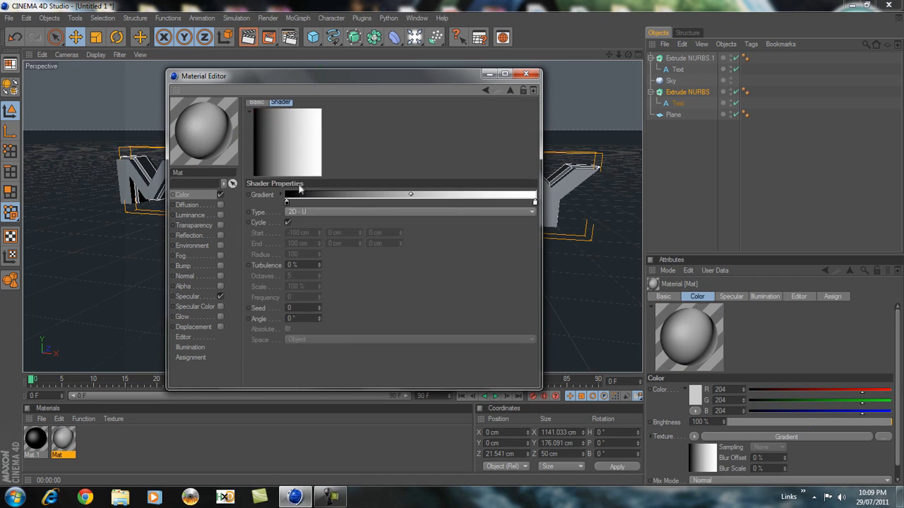
# - Color the gradient's start knot light blue and its end knot dark blue with a hue of about 204°
pyautogui.doubleClick(286, 202)
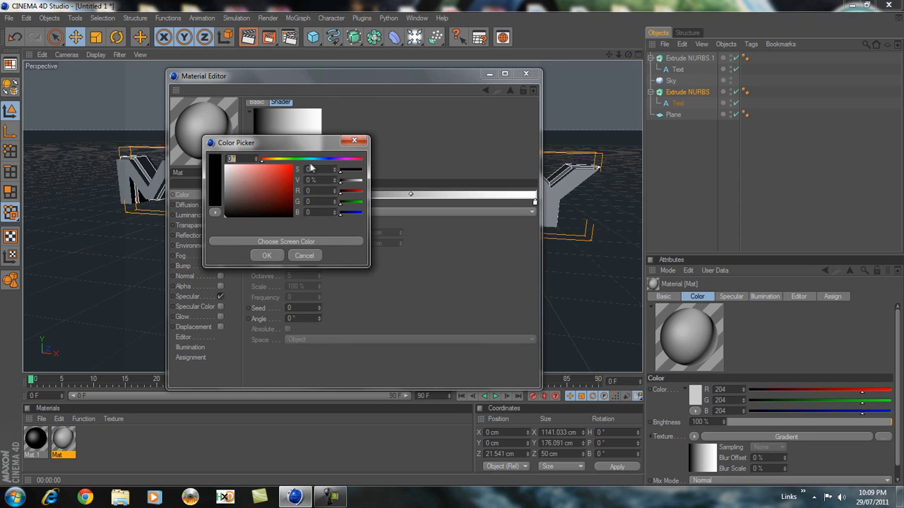
pyautogui.click(311, 159)
pyautogui.moveTo(310, 161); pyautogui.dragTo(271, 169)
pyautogui.click(262, 256)
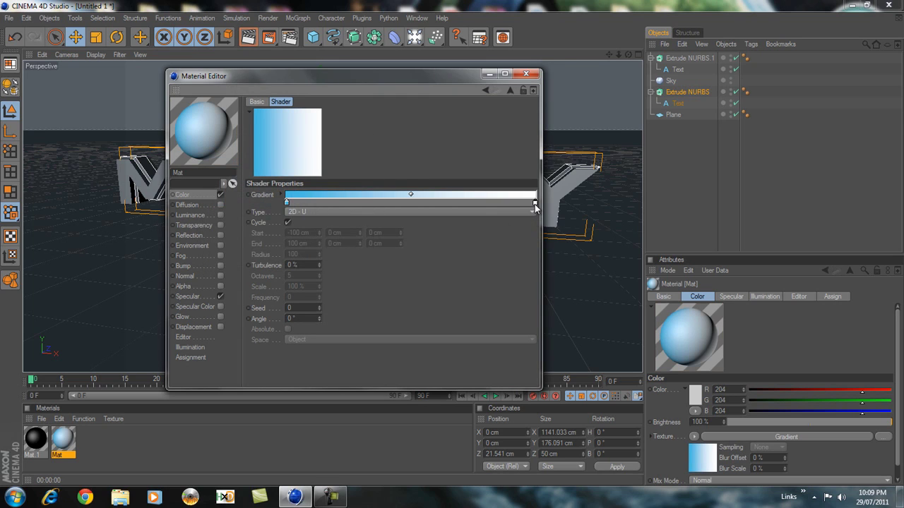
pyautogui.doubleClick(534, 202)
pyautogui.moveTo(544, 162); pyautogui.dragTo(566, 159)
pyautogui.moveTo(529, 189); pyautogui.dragTo(540, 194)
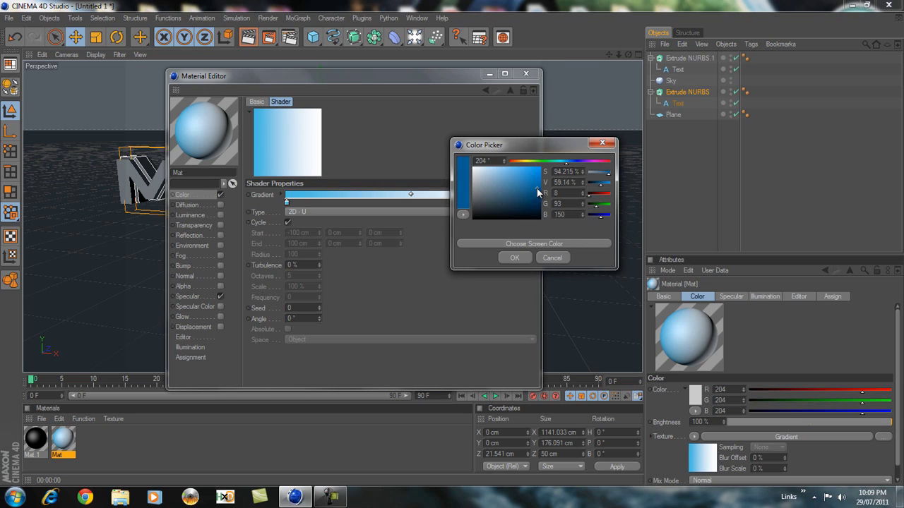
pyautogui.click(515, 257)
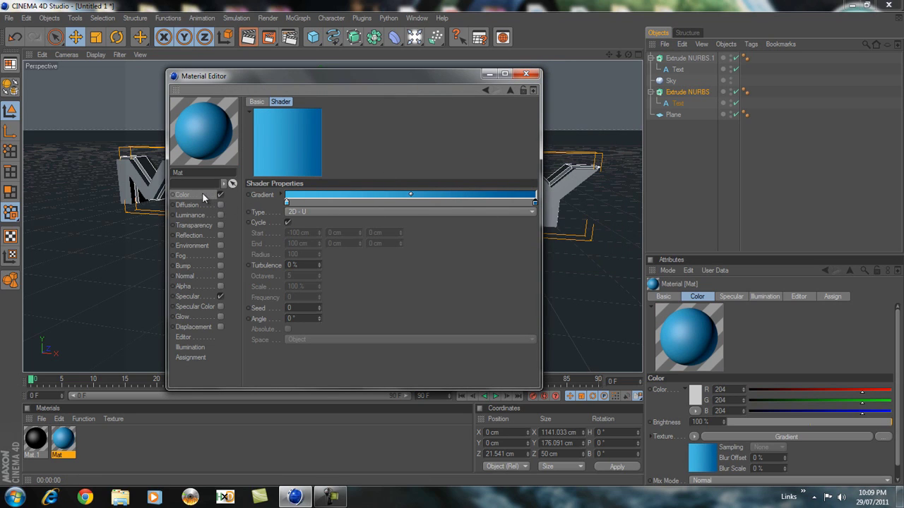
# - Enable luminance on material Mat and copy the color channel's gradient into the luminance texture
pyautogui.click(182, 195)
pyautogui.click(293, 165)
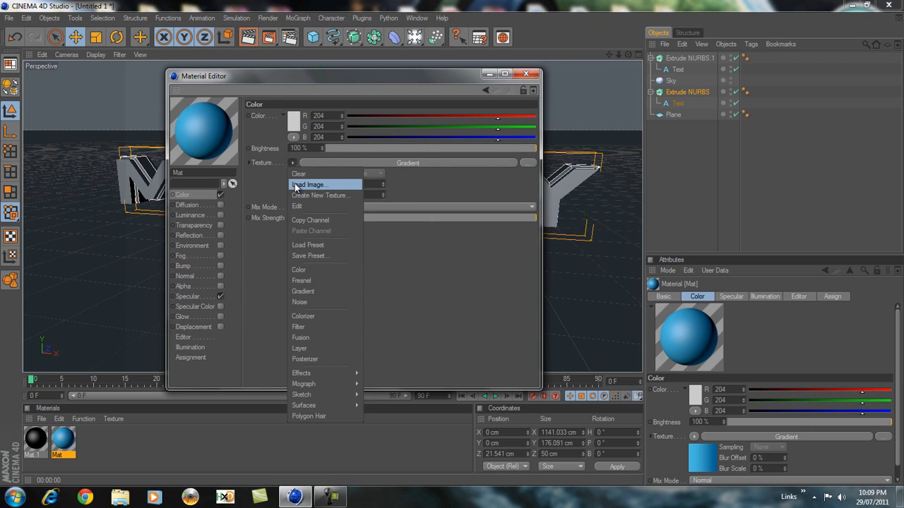
pyautogui.click(308, 221)
pyautogui.click(205, 216)
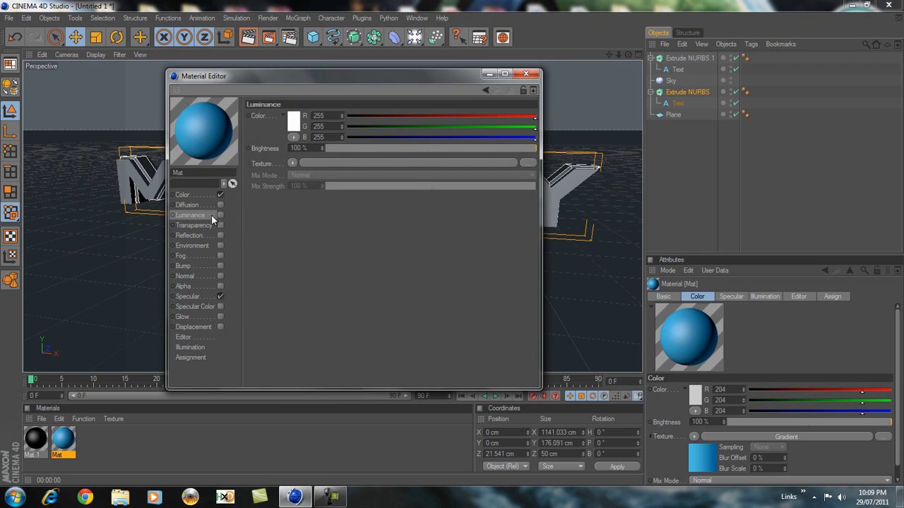
pyautogui.click(221, 215)
pyautogui.click(292, 164)
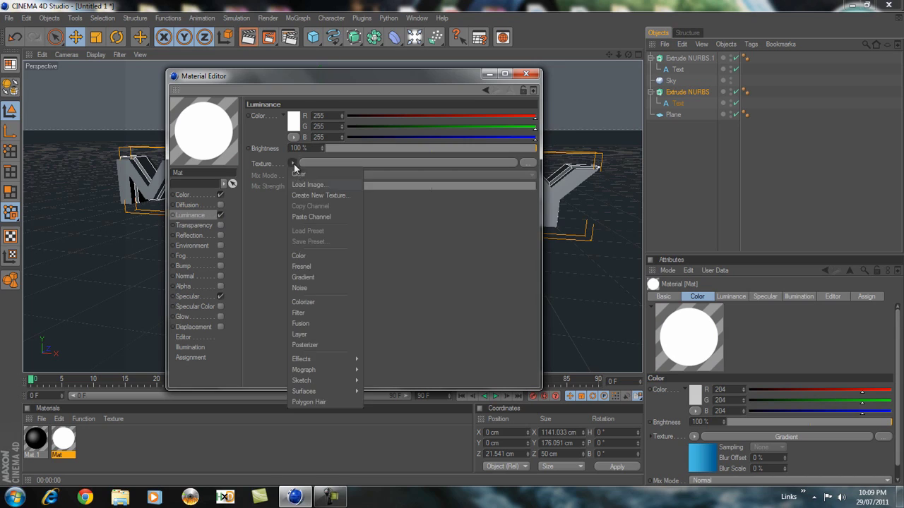
pyautogui.click(308, 218)
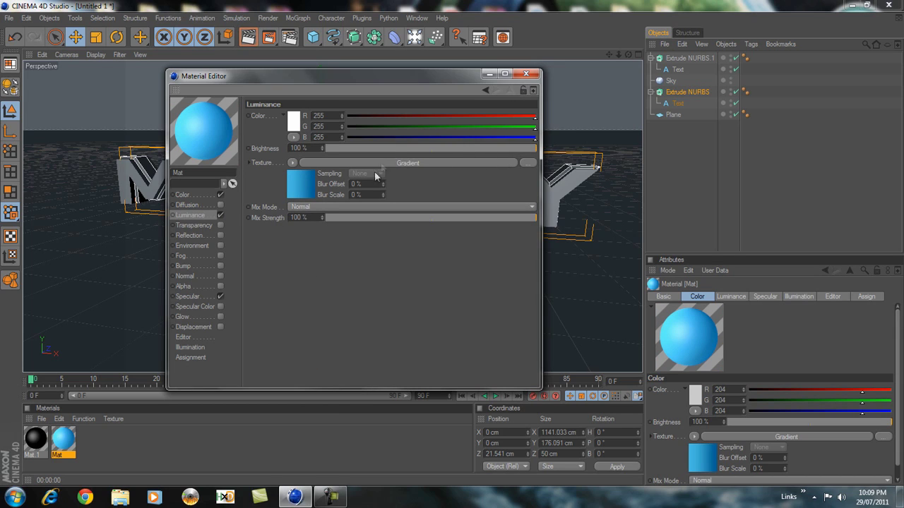
# - Enable reflection on material Mat with a brightness of 50% and close its editor
pyautogui.click(220, 235)
pyautogui.moveTo(524, 153); pyautogui.dragTo(434, 153)
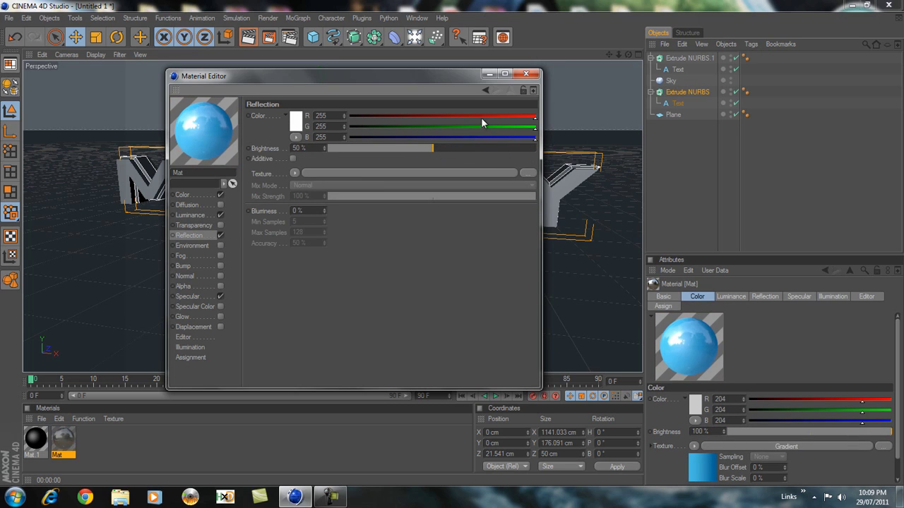
pyautogui.click(526, 74)
# - Apply the blue material Mat to the front letter extrusion and the black Mat.1 to the extrusion behind it
pyautogui.moveTo(62, 441); pyautogui.dragTo(196, 190)
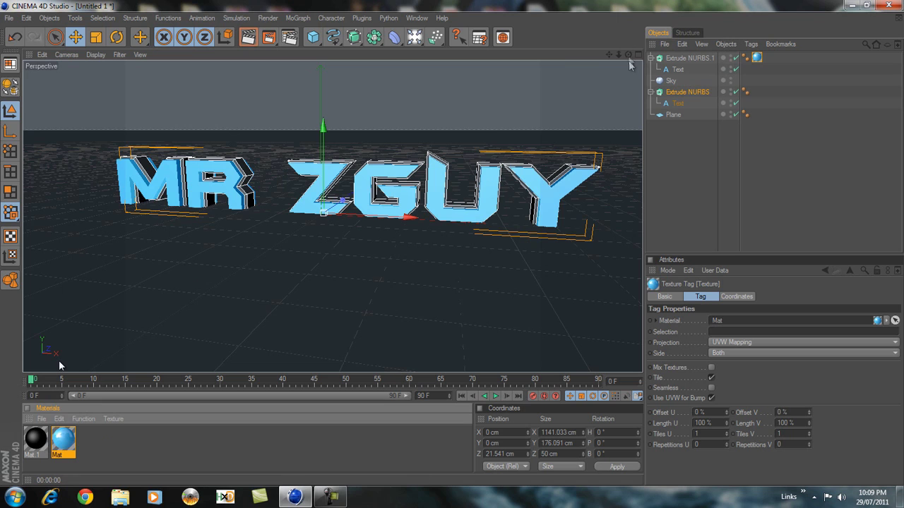
pyautogui.moveTo(628, 55); pyautogui.dragTo(339, 303)
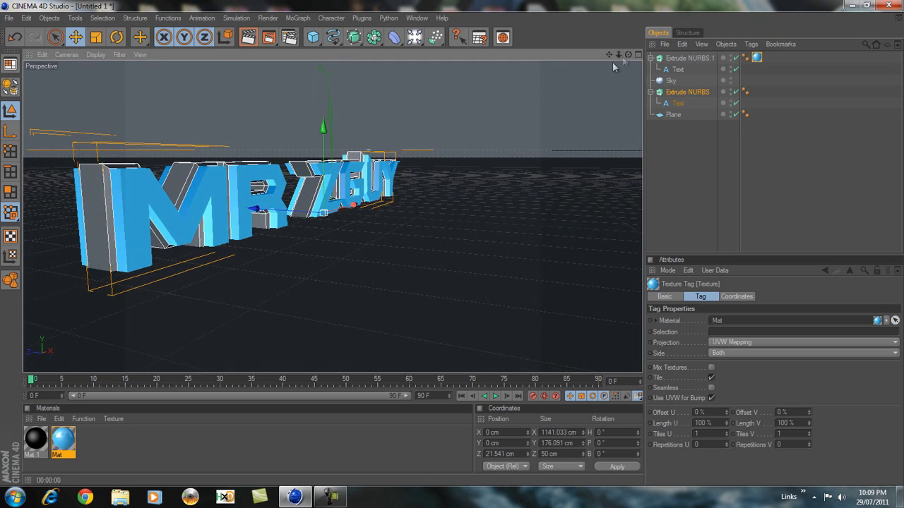
pyautogui.moveTo(97, 221); pyautogui.dragTo(98, 219)
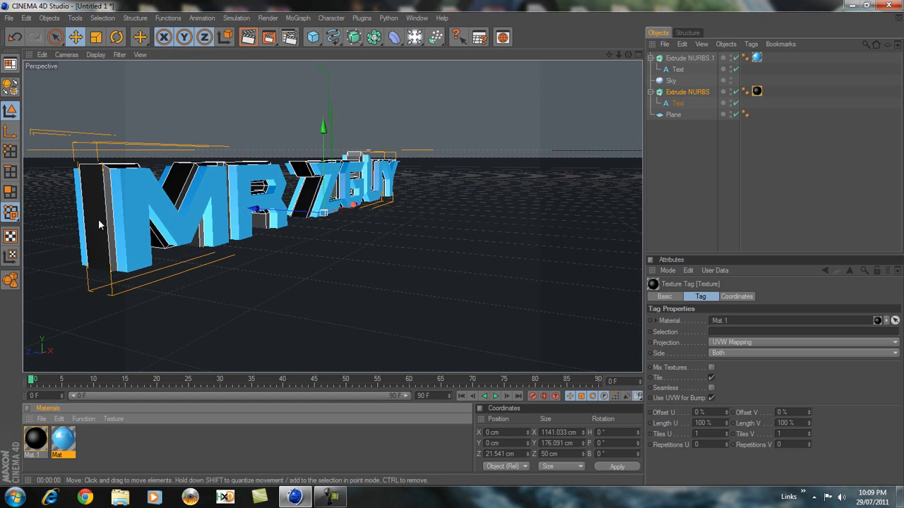
# - Render the active view from the front to check the blue and black letters
pyautogui.moveTo(627, 56); pyautogui.dragTo(452, 242)
pyautogui.click(247, 37)
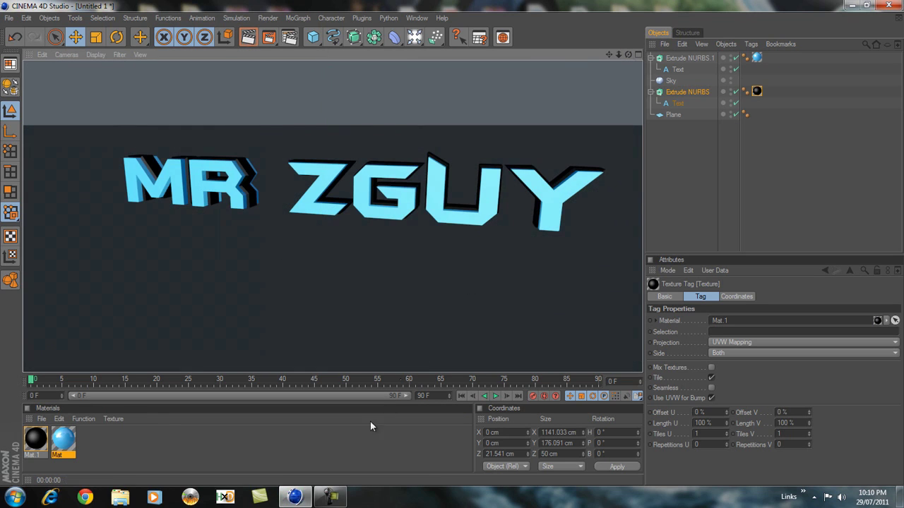
pyautogui.click(362, 440)
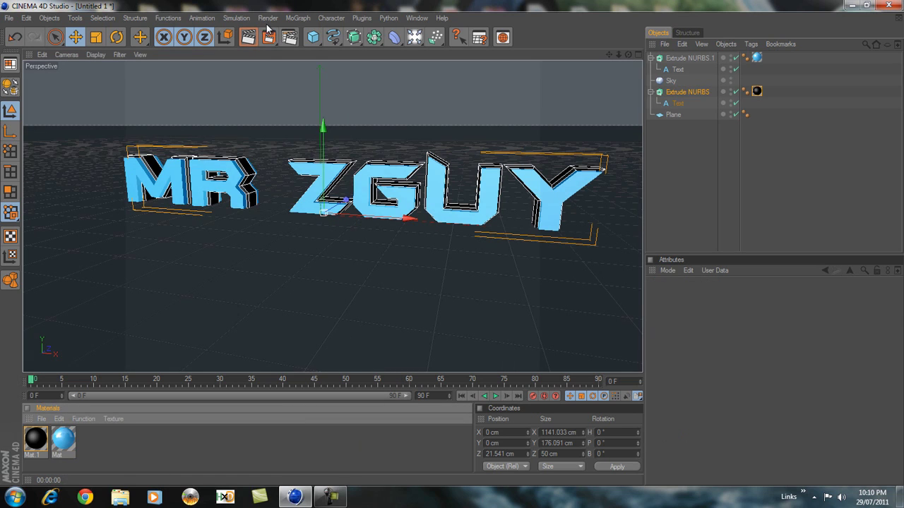
# - Set the render output size to 1280 x 720 pixels
pyautogui.click(268, 18)
pyautogui.click(282, 130)
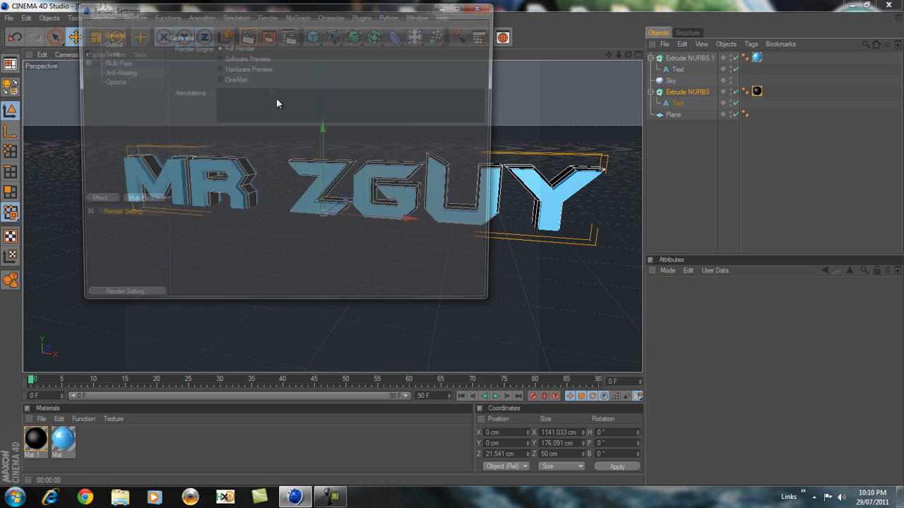
pyautogui.click(112, 44)
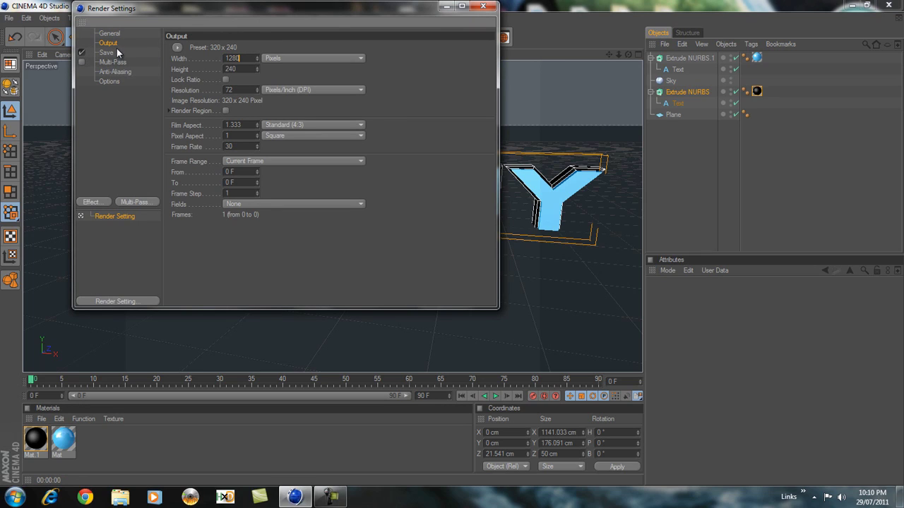
pyautogui.press('Tab')
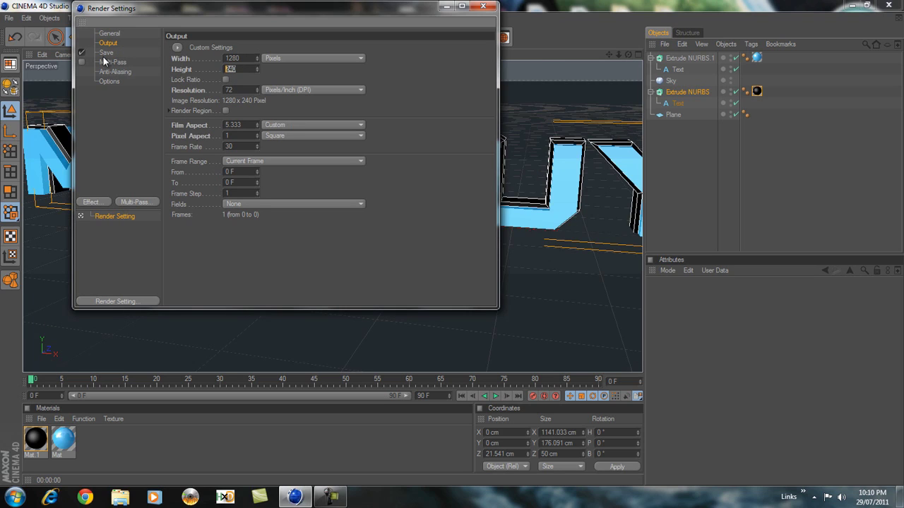
pyautogui.write('720')
pyautogui.press('Return')
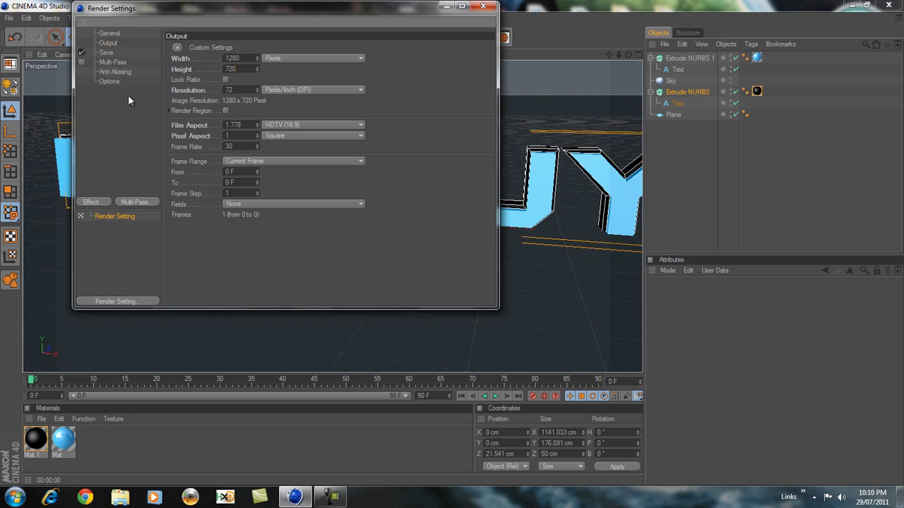
# - Add the Ambient Occlusion render effect with a maximum ray length of 170 cm and a contrast of 40%
pyautogui.click(91, 203)
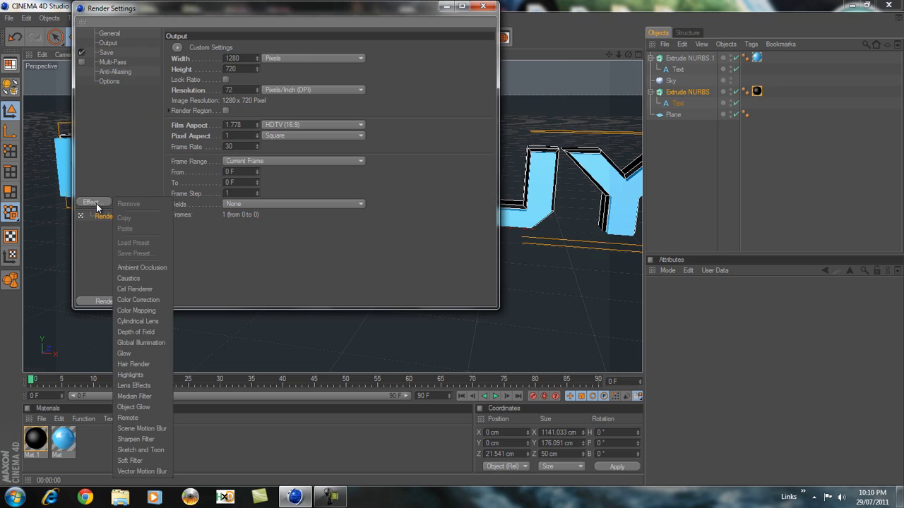
pyautogui.click(142, 267)
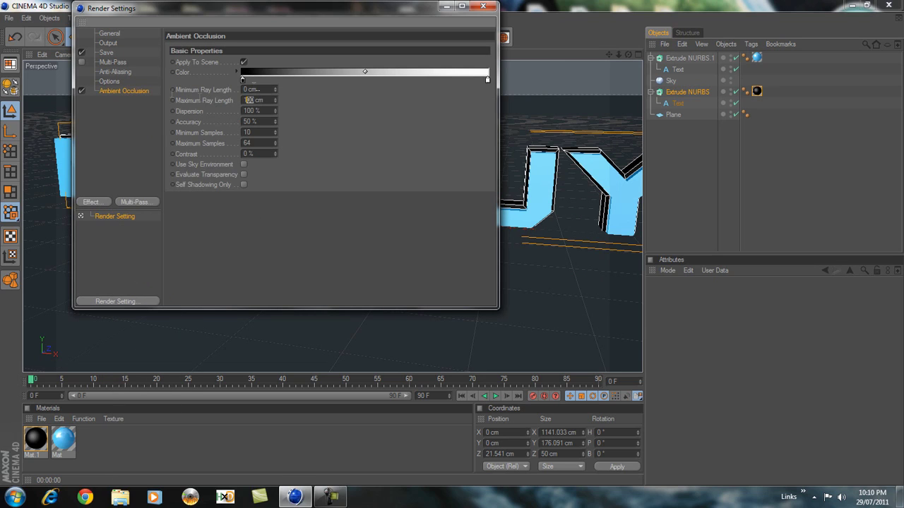
pyautogui.write('170')
pyautogui.click(245, 153)
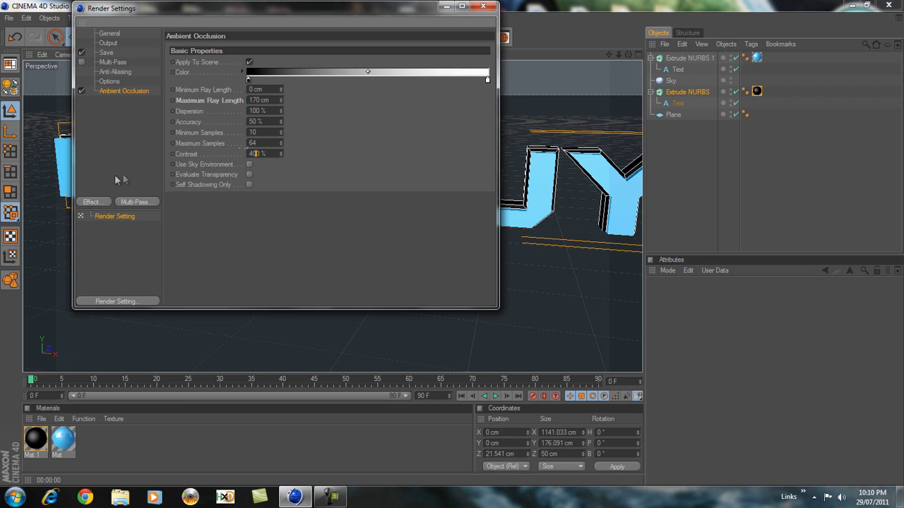
pyautogui.write('40')
pyautogui.press('Return')
# - Add the Global Illumination render effect and close the render settings
pyautogui.rightClick(113, 201)
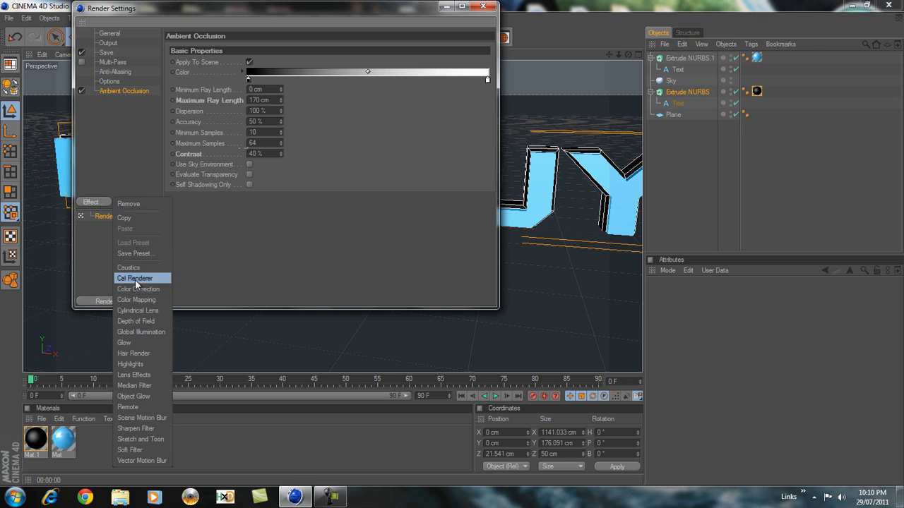
pyautogui.click(132, 334)
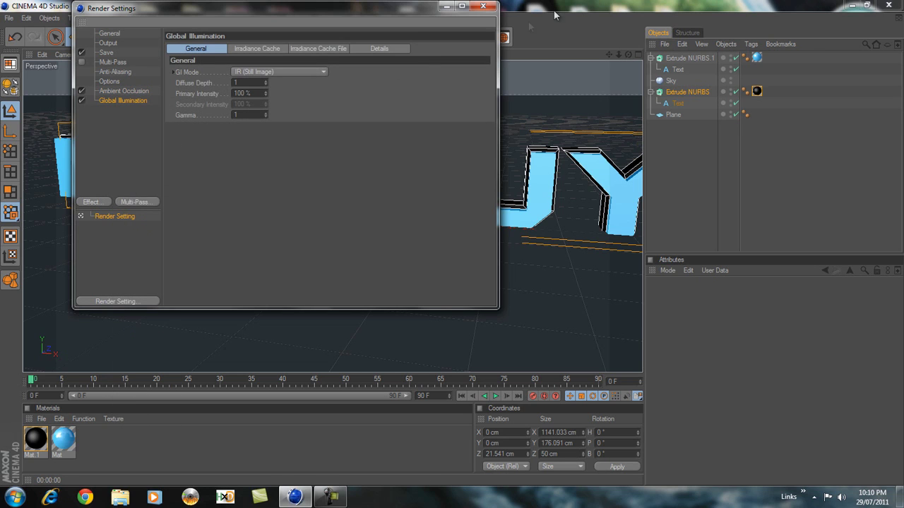
pyautogui.click(483, 6)
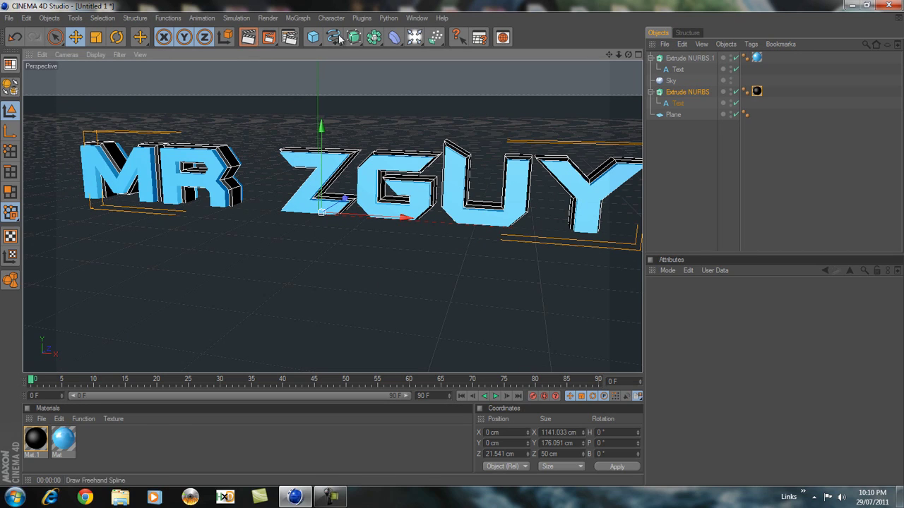
# - Add an omni light raised about 377 cm along Y above the text, with Shadow Maps (Soft) shadows
pyautogui.click(413, 37)
pyautogui.click(435, 53)
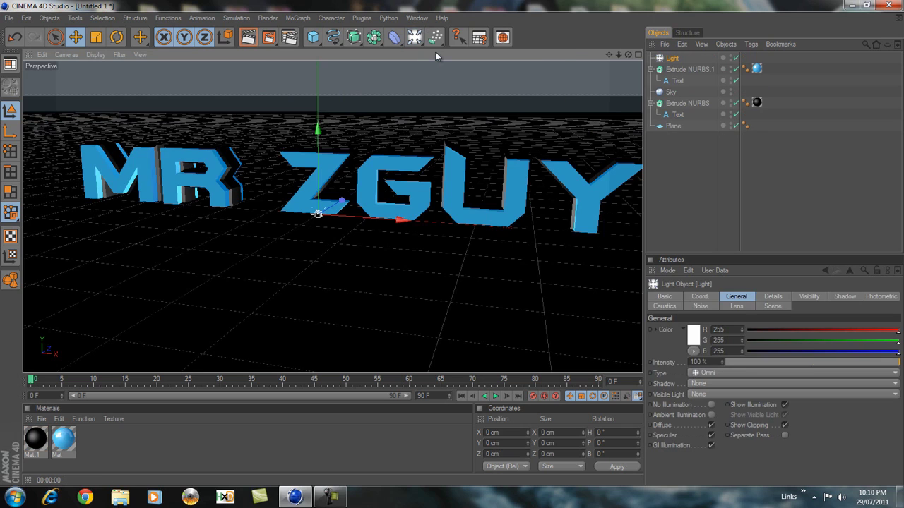
pyautogui.moveTo(319, 202); pyautogui.dragTo(319, 149)
pyautogui.moveTo(454, 226); pyautogui.dragTo(453, 241)
pyautogui.scroll(-3, 342, 306)
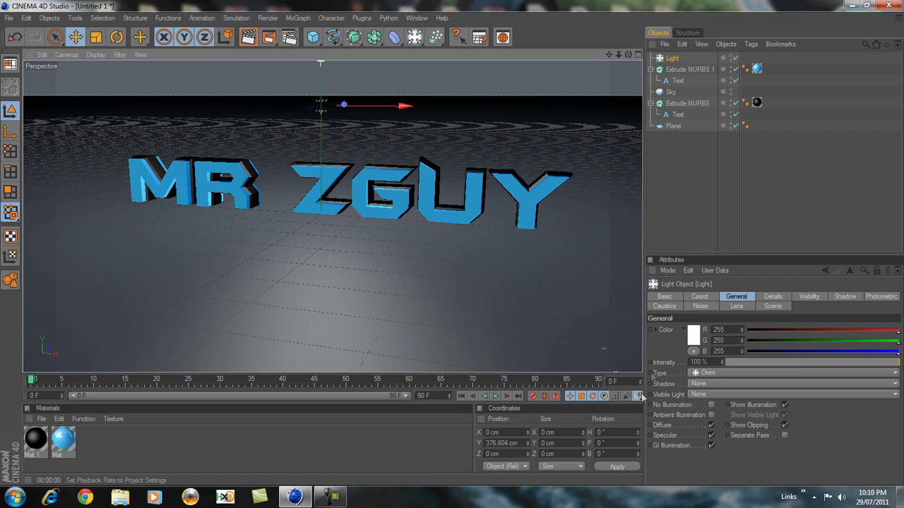
pyautogui.click(698, 386)
pyautogui.click(703, 405)
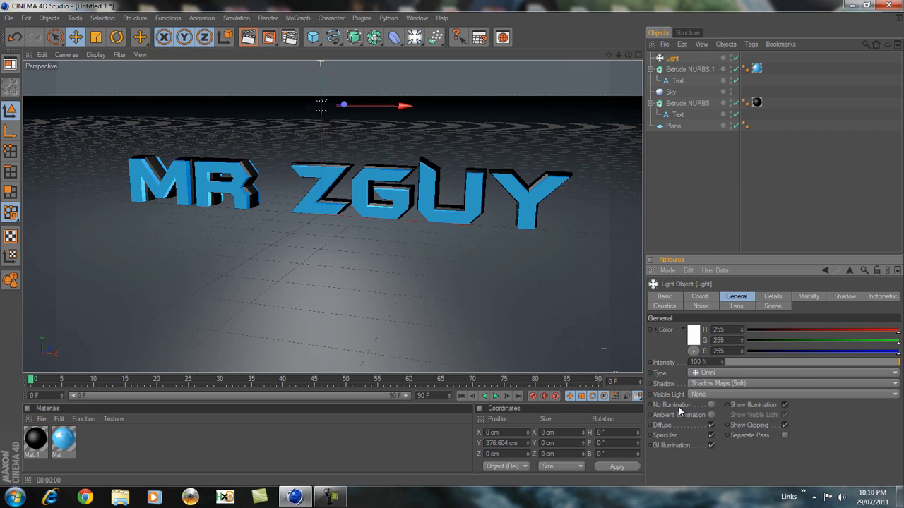
# - Set the light's color to light blue (RGB 149, 237, 255) and lower its intensity
pyautogui.click(696, 334)
pyautogui.click(688, 295)
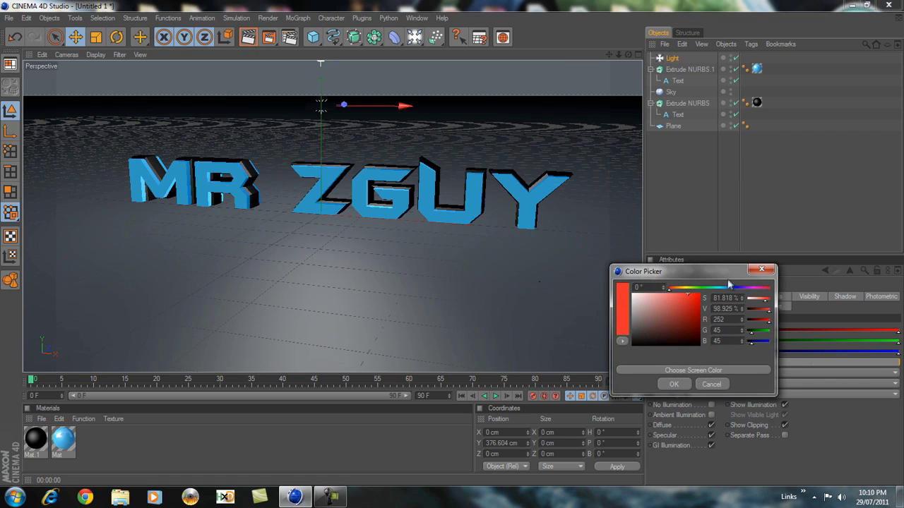
pyautogui.click(717, 288)
pyautogui.moveTo(715, 289); pyautogui.dragTo(660, 290)
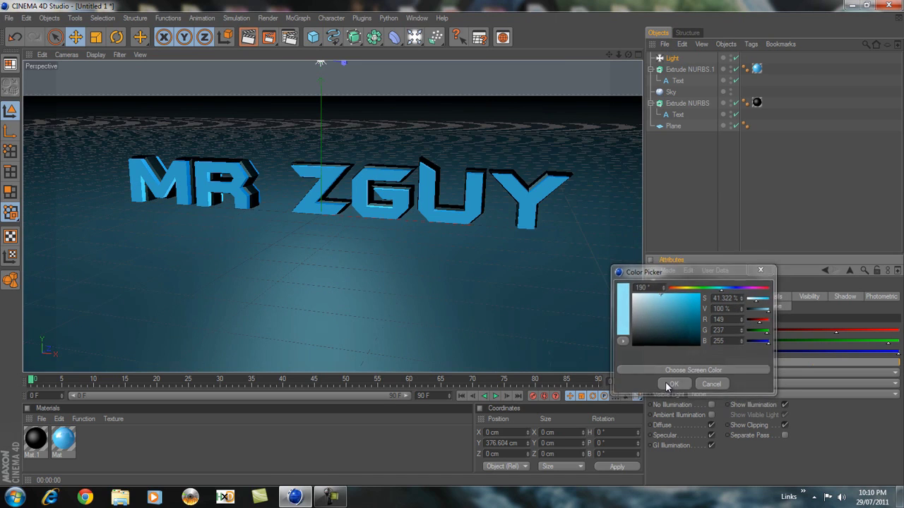
pyautogui.click(665, 381)
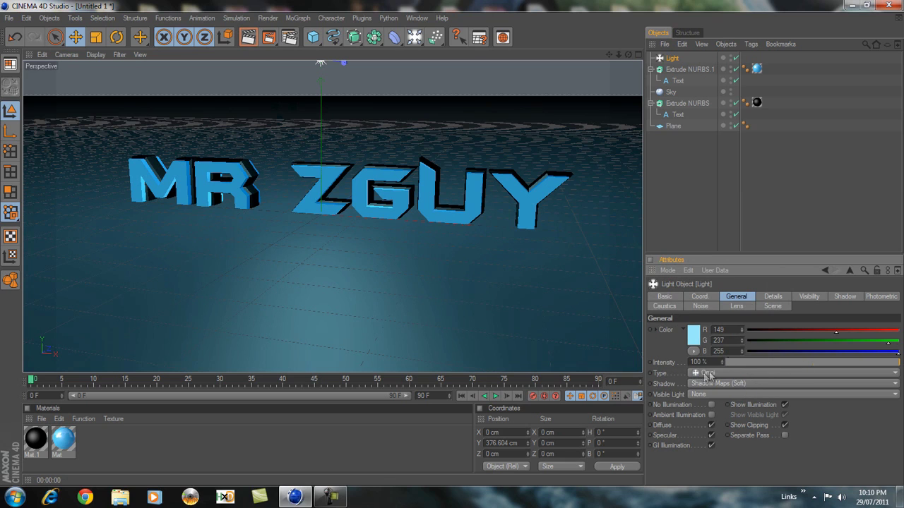
pyautogui.moveTo(895, 362); pyautogui.dragTo(811, 362)
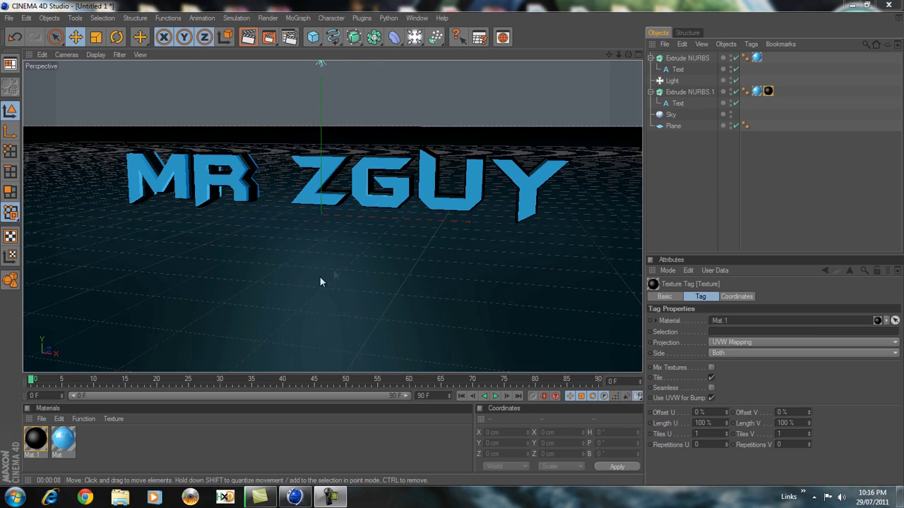
# - Add a second omni light in front of the text, at about 77 cm on Y and -485 cm on Z
pyautogui.click(414, 36)
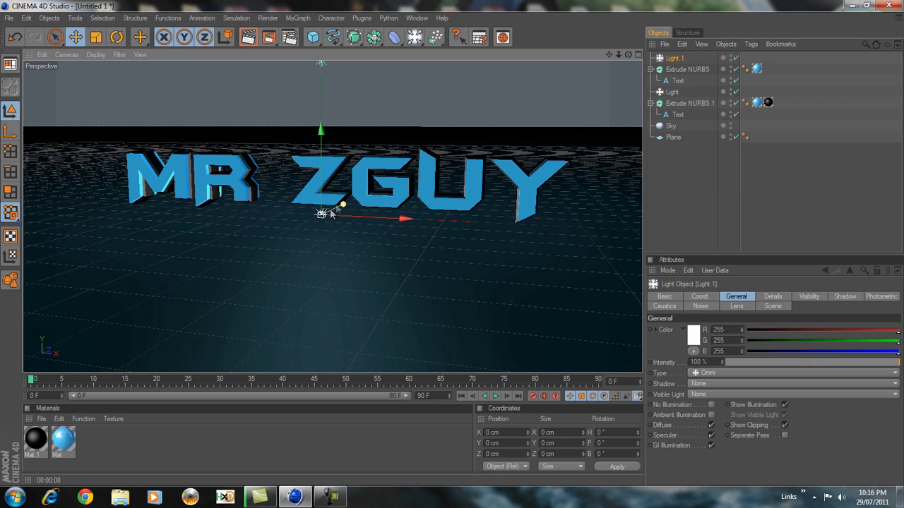
pyautogui.keyDown('alt'); pyautogui.moveTo(431, 247); pyautogui.dragTo(452, 243); pyautogui.keyUp('alt')
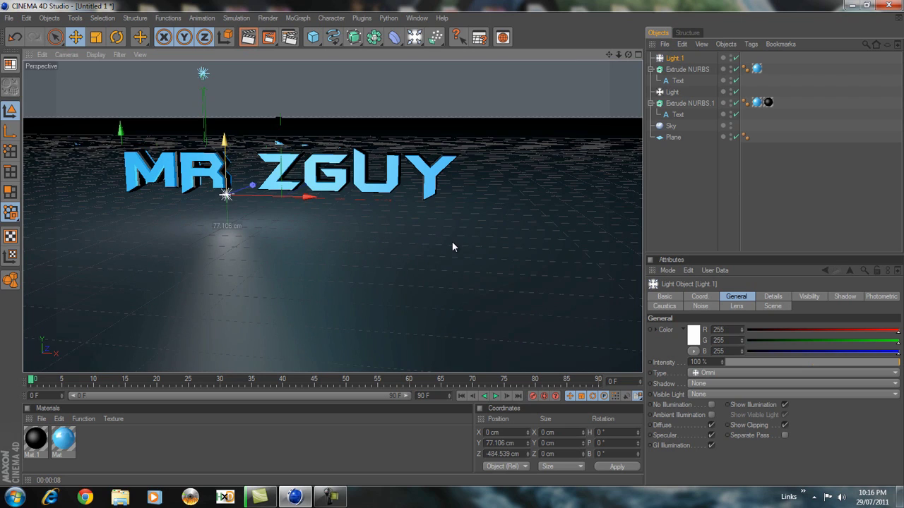
# - Set the new light's color to light blue (RGB 166, 237, 255) and its shadow to Shadow Maps (Soft)
pyautogui.click(694, 335)
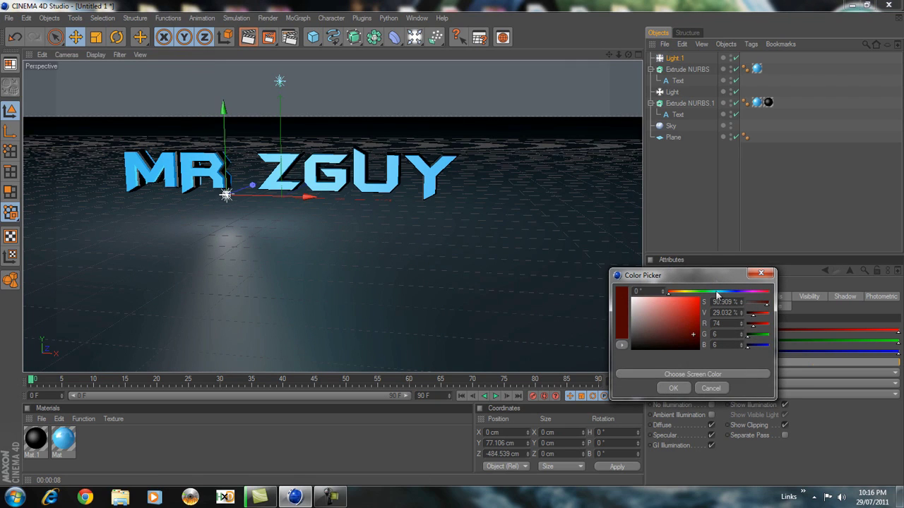
pyautogui.click(722, 292)
pyautogui.moveTo(692, 319); pyautogui.dragTo(655, 299)
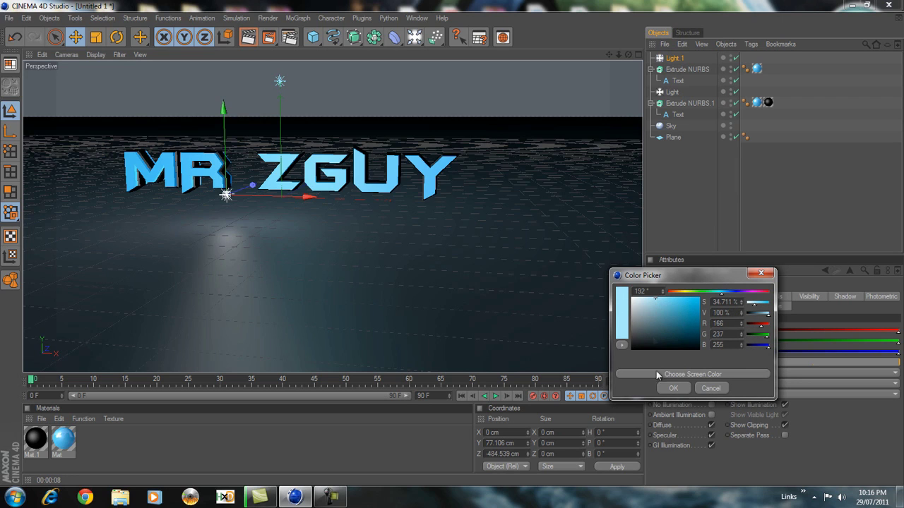
pyautogui.click(671, 388)
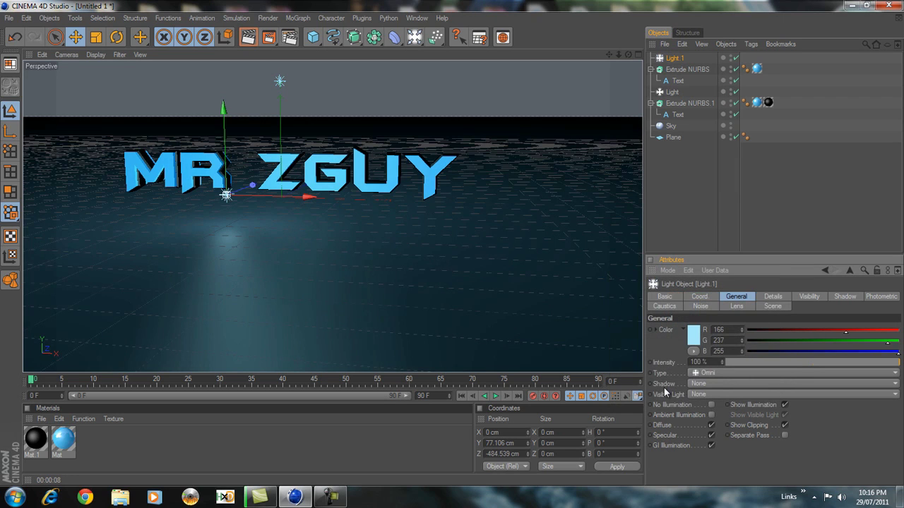
pyautogui.click(701, 385)
pyautogui.click(708, 406)
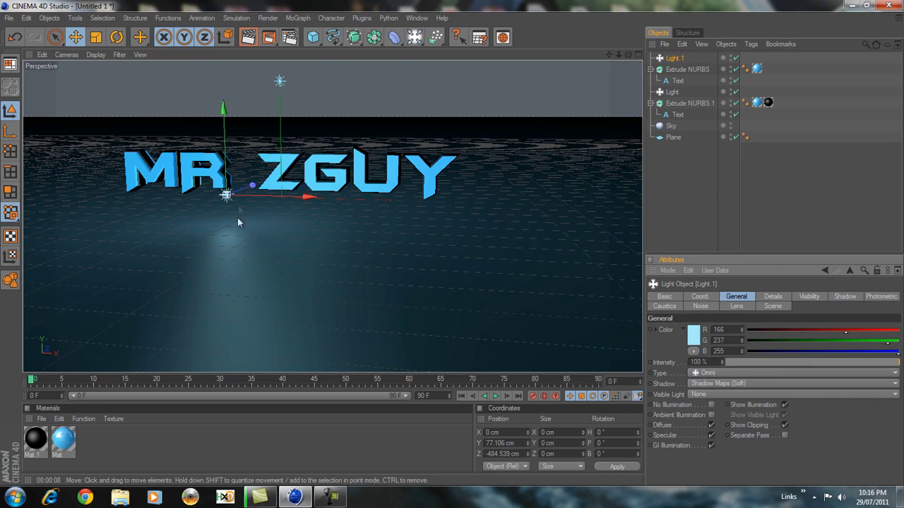
# - Render a preview of the lit text scene in the perspective view
pyautogui.moveTo(629, 56); pyautogui.dragTo(605, 58)
pyautogui.click(244, 35)
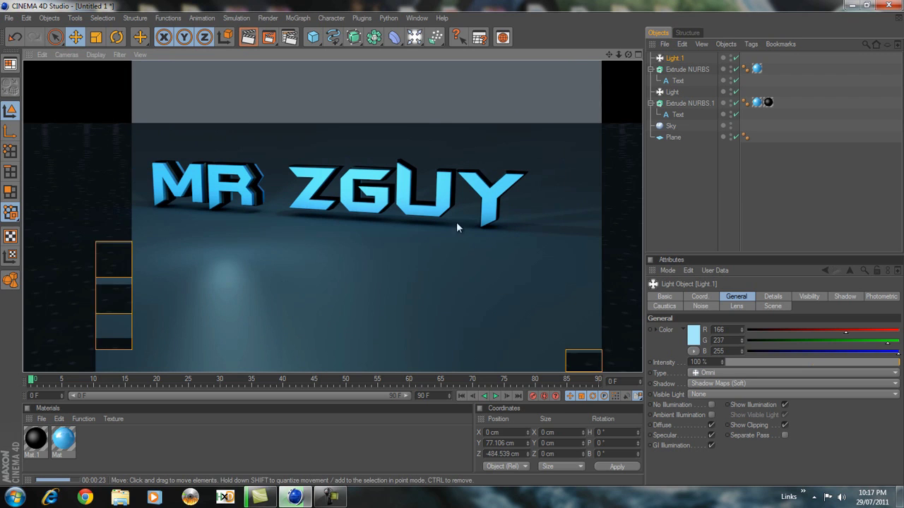
pyautogui.click(329, 438)
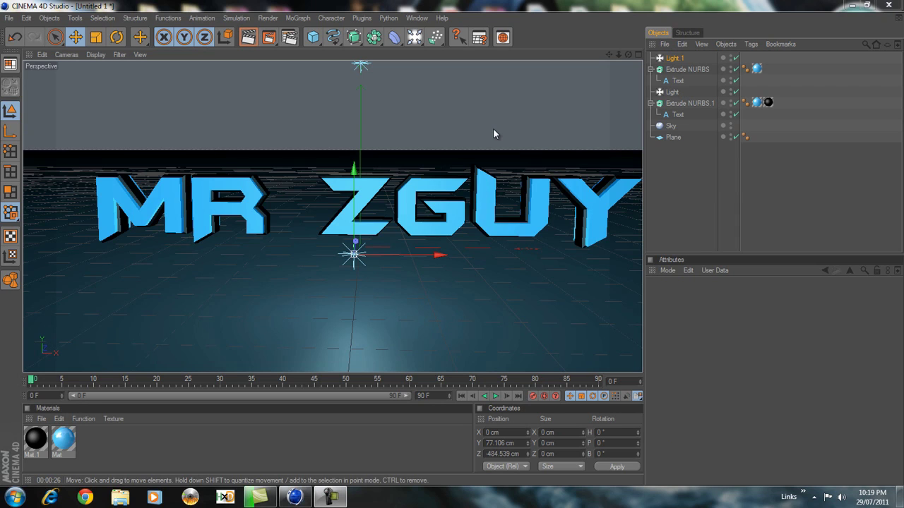
# - Add a camera to the scene and look through it in the perspective view
pyautogui.moveTo(415, 38); pyautogui.dragTo(473, 111)
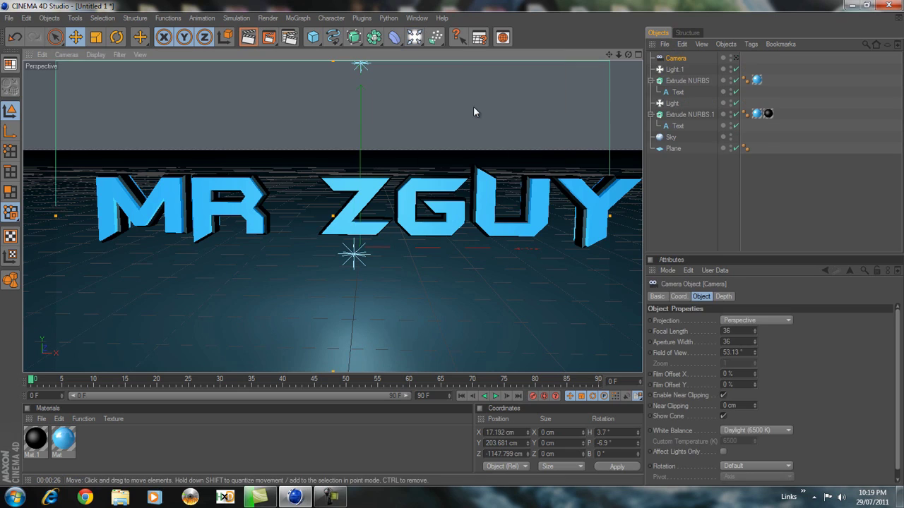
pyautogui.click(69, 56)
pyautogui.moveTo(76, 72)
pyautogui.click(139, 71)
# - Move the camera to the M end of the text, facing along its length, at about X -860, Y 98, Z 47 cm
pyautogui.moveTo(453, 247)
pyautogui.keyDown('alt'); pyautogui.mouseDown()
pyautogui.moveTo(444, 247)
pyautogui.moveTo(453, 247)
pyautogui.mouseUp(); pyautogui.keyUp('alt')
pyautogui.moveTo(453, 247)
pyautogui.keyDown('alt'); pyautogui.mouseDown(button='middle')
pyautogui.moveTo(472, 245)
pyautogui.moveTo(454, 249)
pyautogui.mouseUp(button='middle'); pyautogui.keyUp('alt')
pyautogui.moveTo(624, 60); pyautogui.dragTo(452, 243)
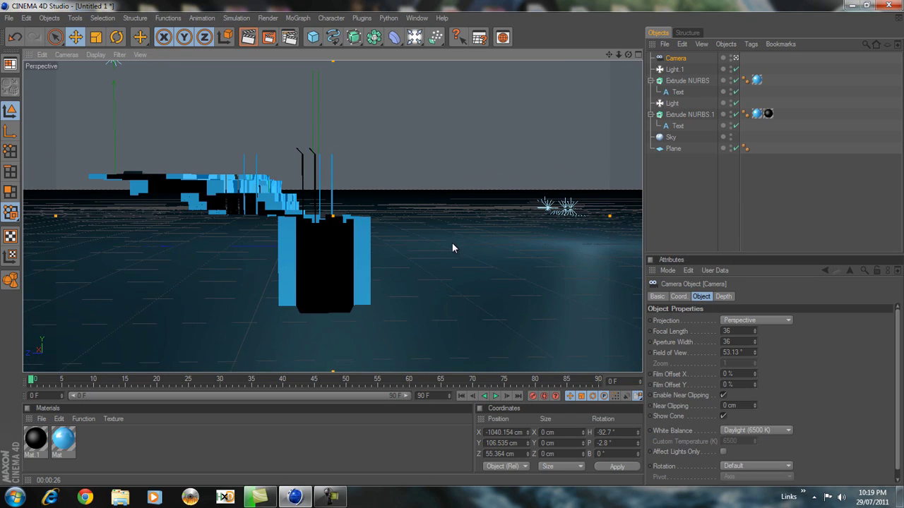
pyautogui.scroll(3, 574, 112)
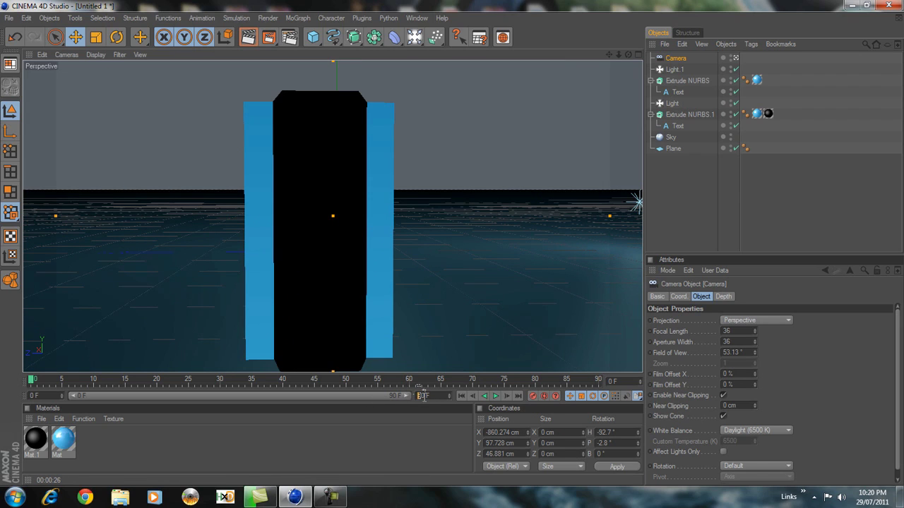
# - Set the animation length to 250 frames and turn on automatic keyframing with the playhead at frame 0
pyautogui.write('250')
pyautogui.click(389, 421)
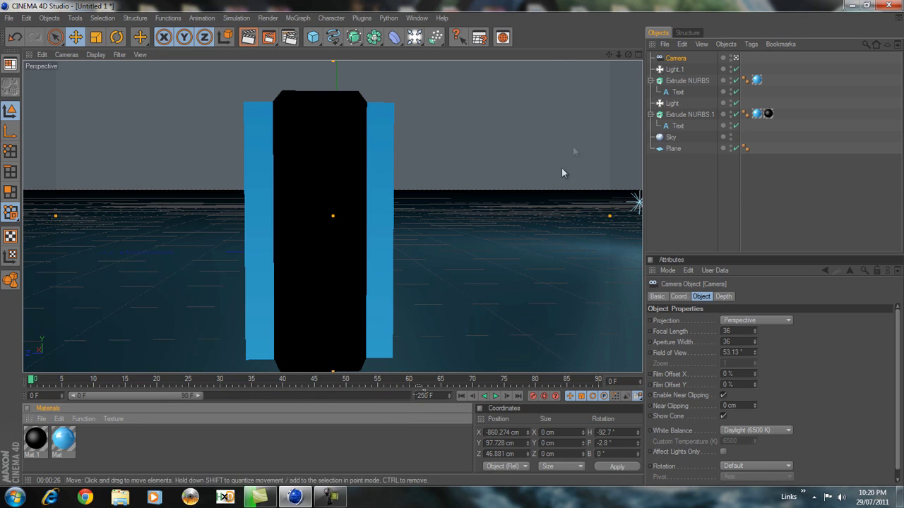
pyautogui.moveTo(628, 55); pyautogui.dragTo(631, 54)
pyautogui.moveTo(452, 244); pyautogui.dragTo(452, 247)
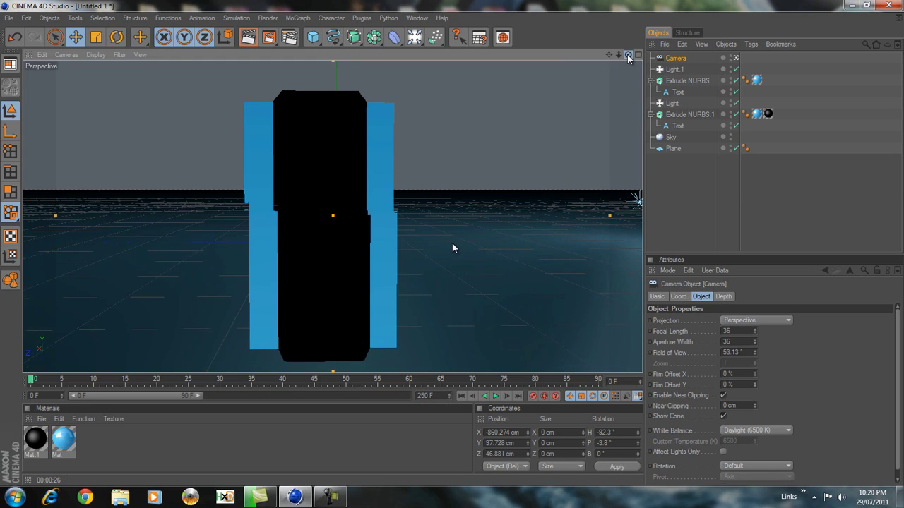
pyautogui.click(30, 381)
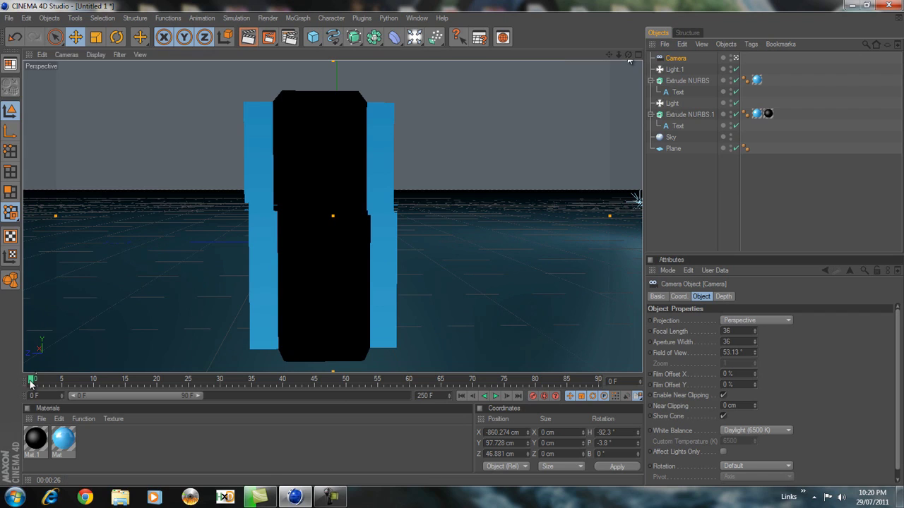
pyautogui.click(545, 396)
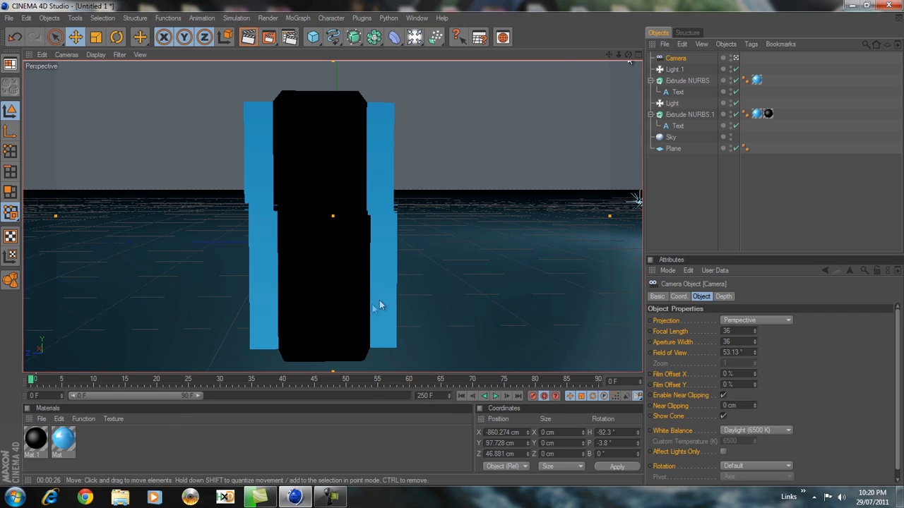
# - At frame 0, raise the camera to about X -854, Y 204, Z 34 cm so it looks along the top of the letters
pyautogui.moveTo(353, 305); pyautogui.dragTo(325, 305)
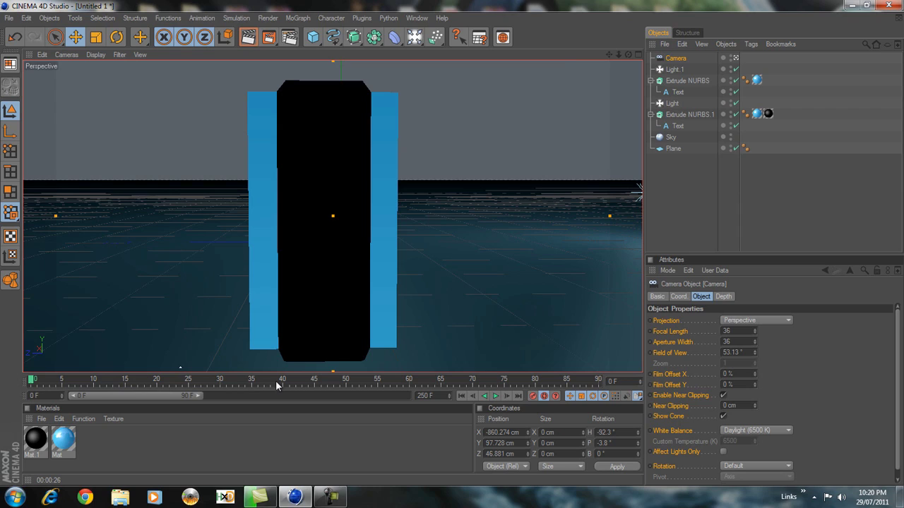
pyautogui.click(219, 382)
pyautogui.click(33, 381)
pyautogui.moveTo(608, 54); pyautogui.dragTo(454, 248)
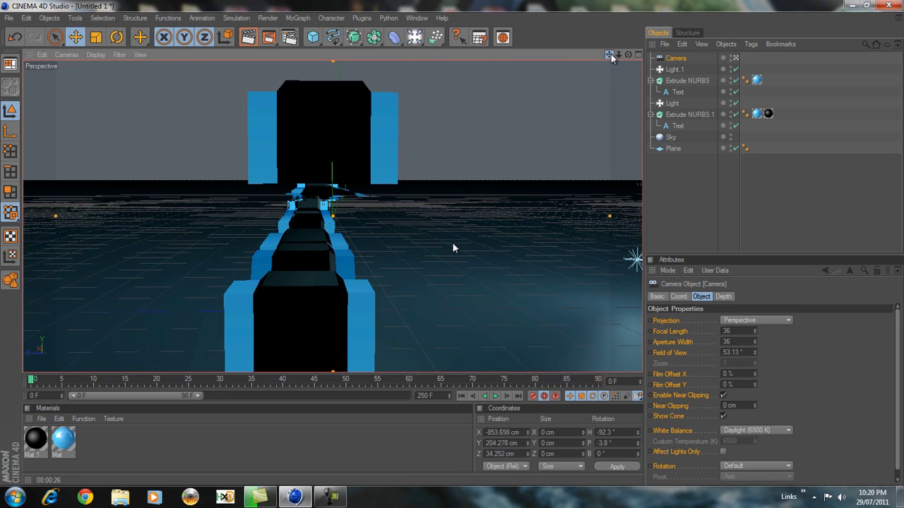
pyautogui.moveTo(627, 53); pyautogui.dragTo(451, 243)
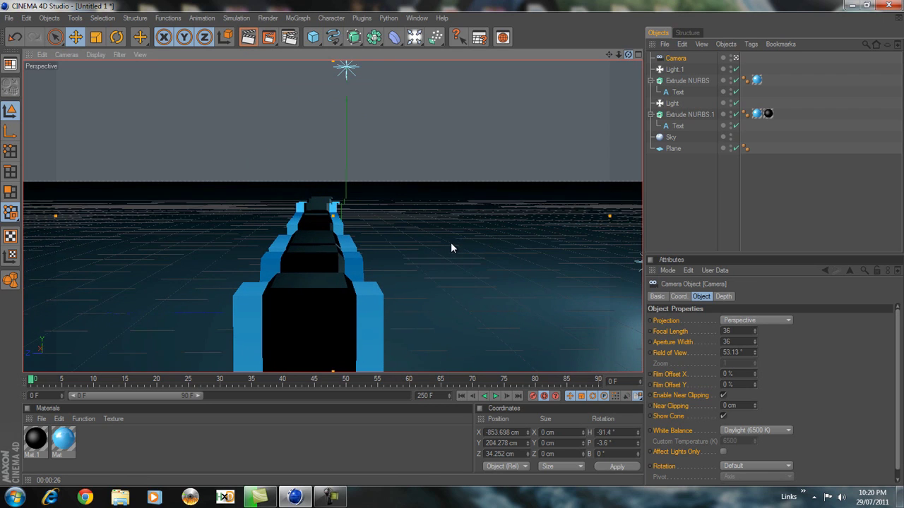
# - At frame 35, fly the camera forward over the letters to about X 503, Y 179, Z 41 cm
pyautogui.click(250, 382)
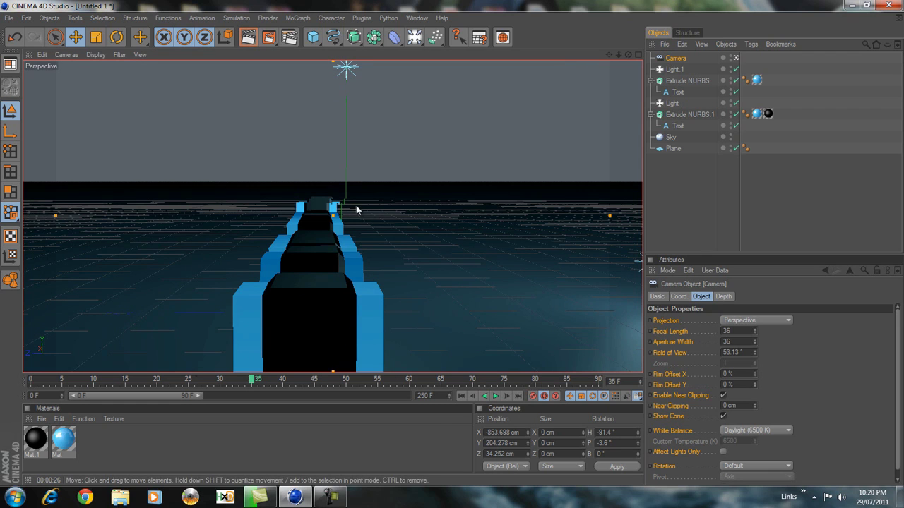
pyautogui.scroll(2, 402, 191)
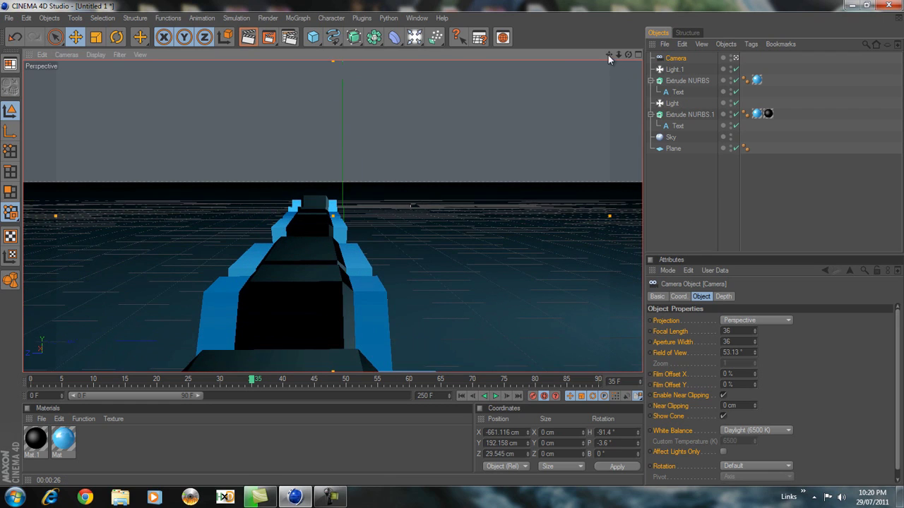
pyautogui.moveTo(609, 55); pyautogui.dragTo(452, 244)
pyautogui.moveTo(453, 244); pyautogui.dragTo(453, 244, button='right')
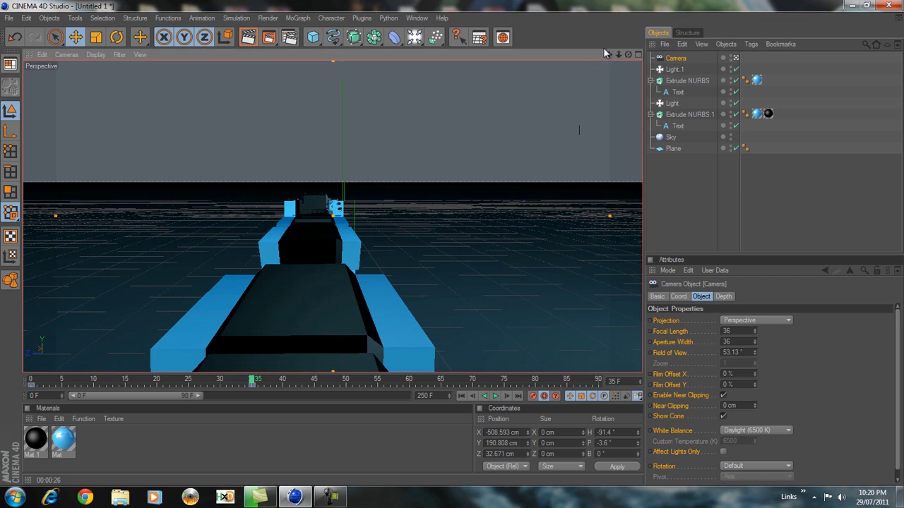
pyautogui.moveTo(609, 55); pyautogui.dragTo(453, 245, button='right')
pyautogui.moveTo(453, 248); pyautogui.dragTo(588, 120)
pyautogui.moveTo(610, 57); pyautogui.dragTo(456, 245)
pyautogui.scroll(3, 541, 124)
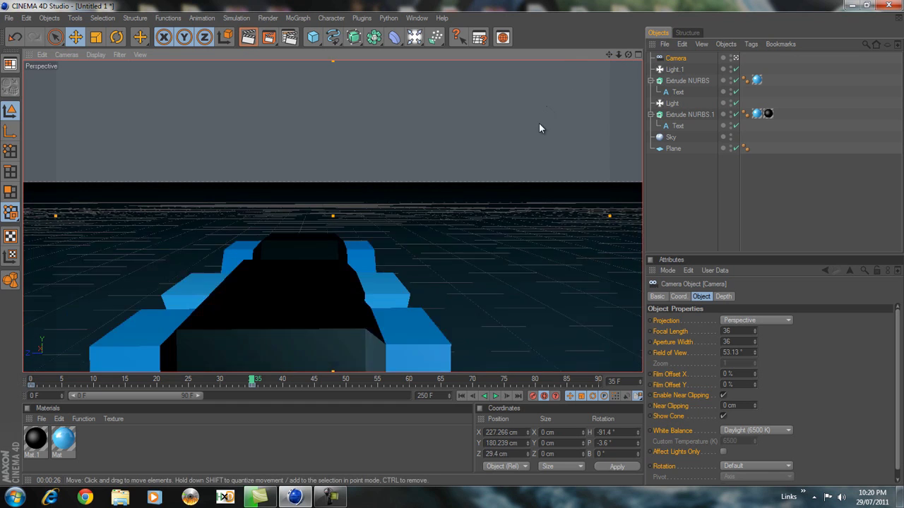
pyautogui.moveTo(608, 54); pyautogui.dragTo(452, 248)
pyautogui.scroll(3, 585, 107)
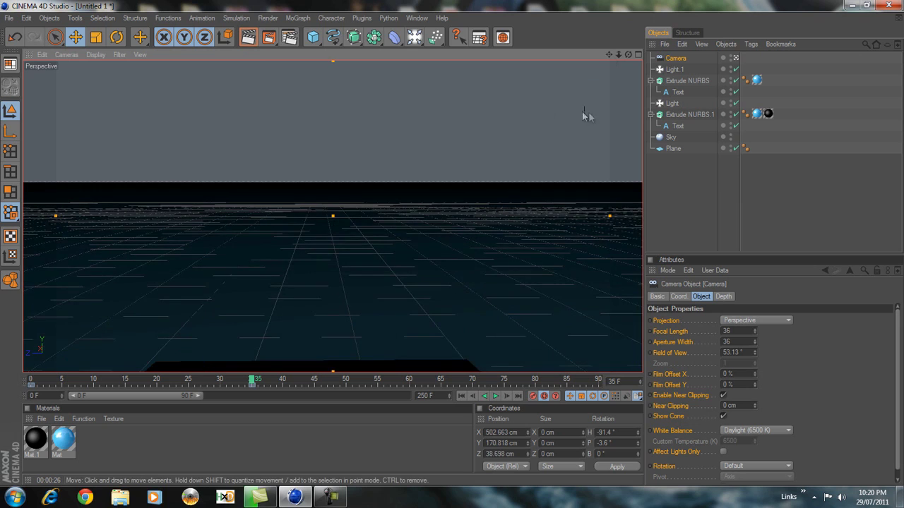
pyautogui.moveTo(610, 54); pyautogui.dragTo(496, 257)
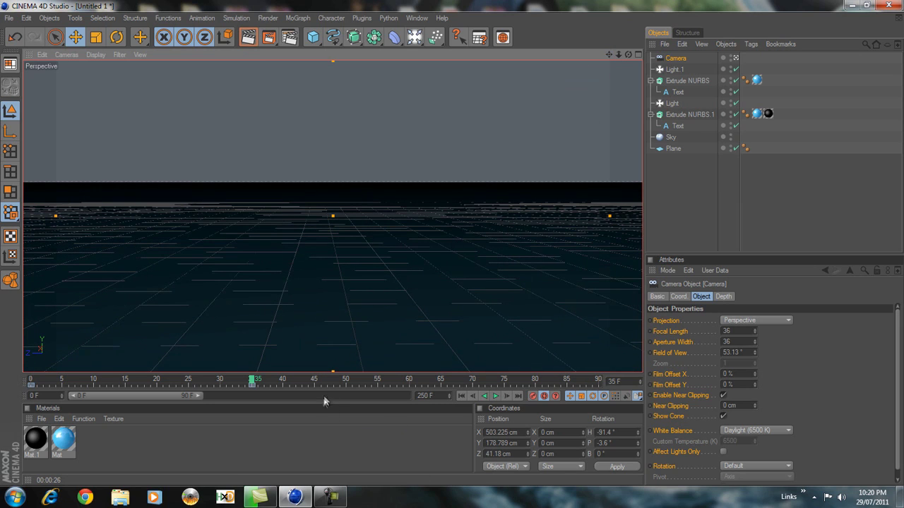
# - At frame 60, turn the camera back toward the Y end of the text, at about X 866, Y 174, Z 41 cm
pyautogui.click(408, 383)
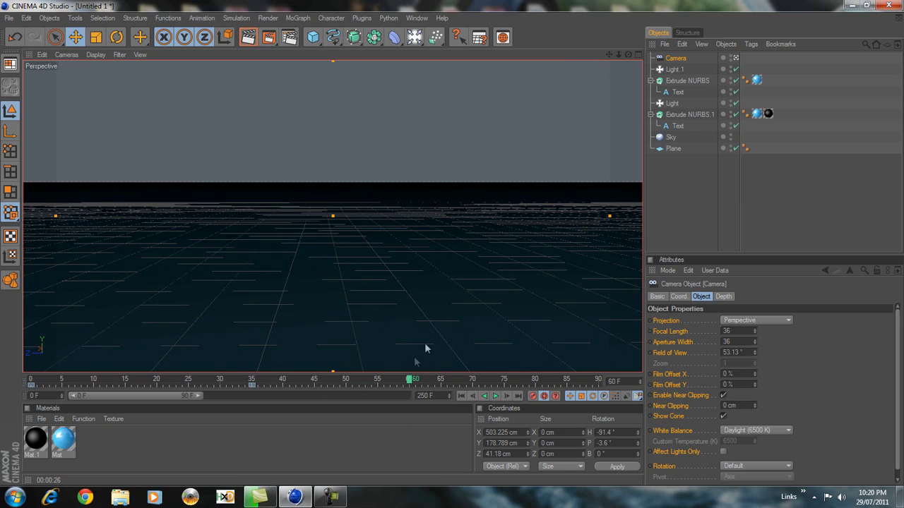
pyautogui.moveTo(628, 55); pyautogui.dragTo(406, 249)
pyautogui.scroll(-5, 406, 243)
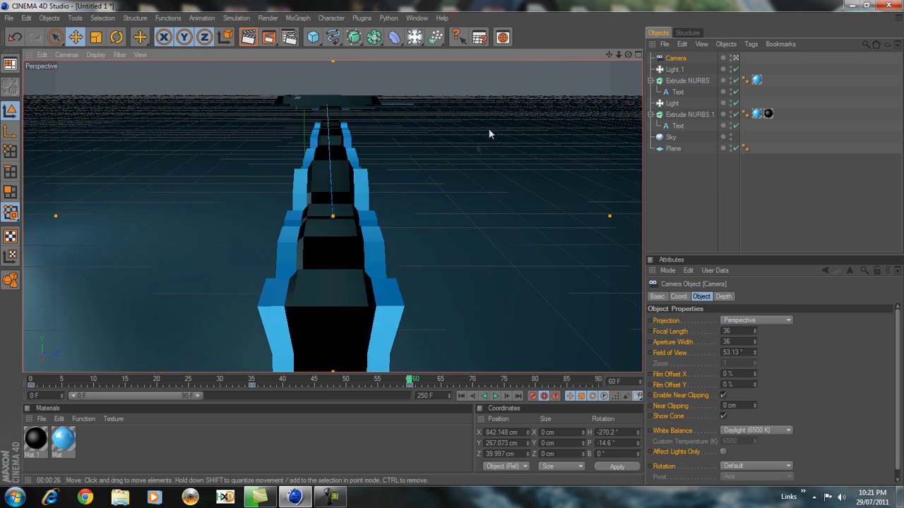
pyautogui.moveTo(608, 55); pyautogui.dragTo(453, 249)
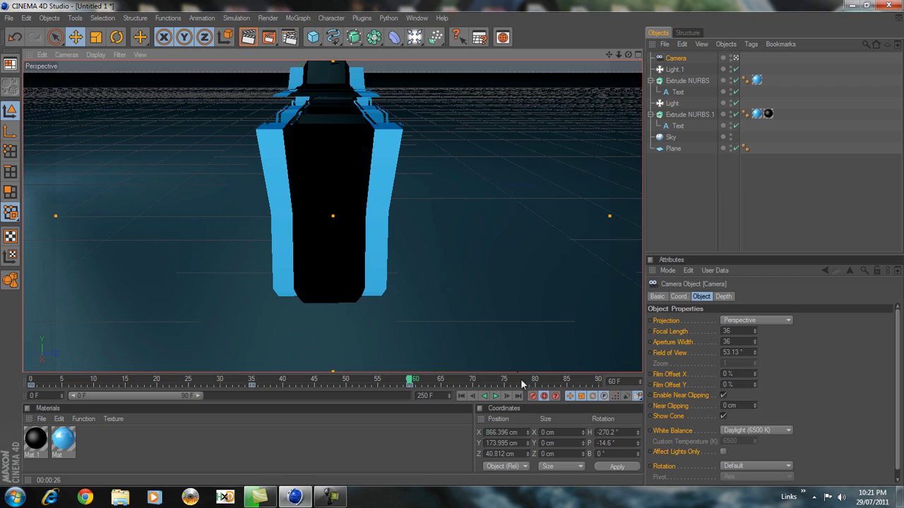
# - At frame 85, swing the camera around to face the front of the MR letters, at about X -415, Y 141, Z -341 cm
pyautogui.moveTo(179, 398); pyautogui.dragTo(215, 396)
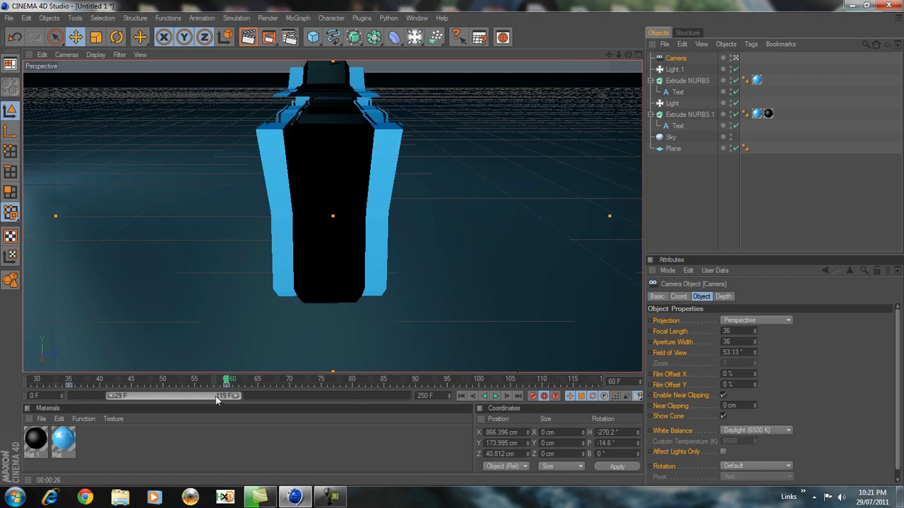
pyautogui.click(353, 382)
pyautogui.moveTo(628, 55); pyautogui.dragTo(455, 247)
pyautogui.moveTo(627, 54); pyautogui.dragTo(453, 248)
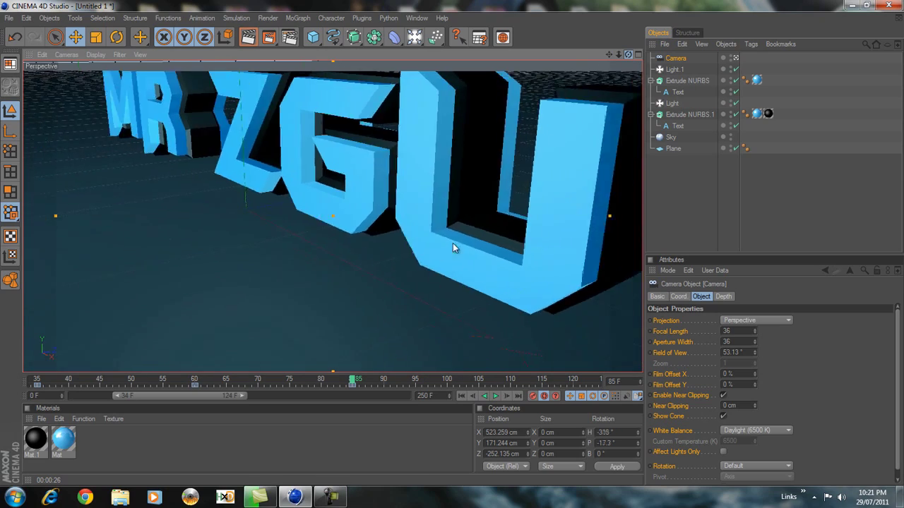
pyautogui.moveTo(608, 55); pyautogui.dragTo(453, 248)
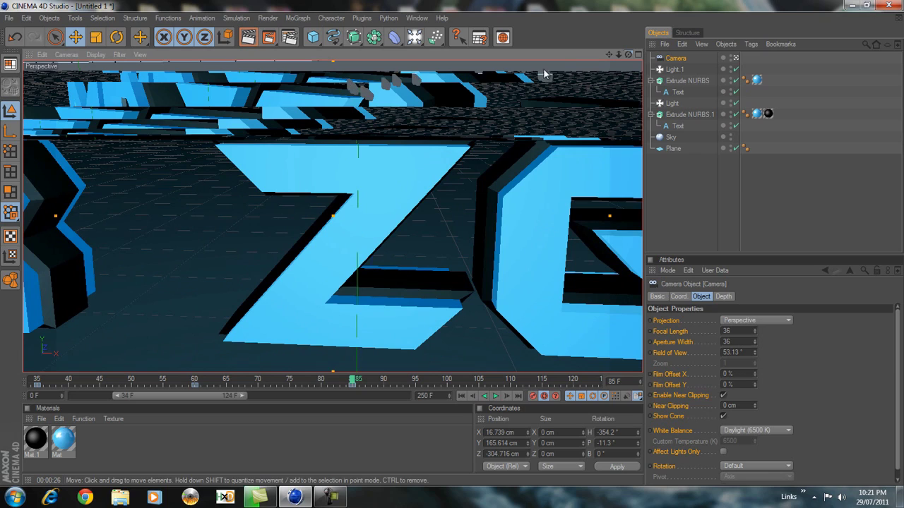
pyautogui.moveTo(613, 58); pyautogui.dragTo(577, 76)
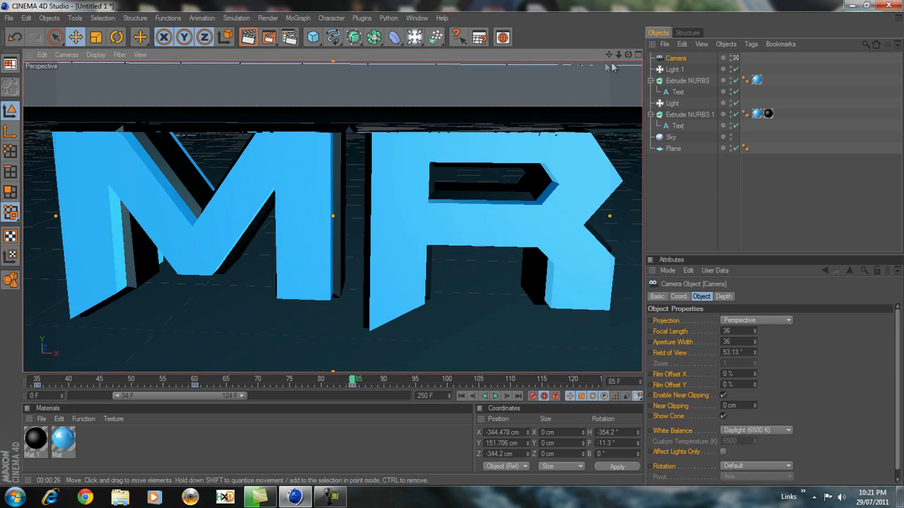
pyautogui.moveTo(628, 54); pyautogui.dragTo(453, 248)
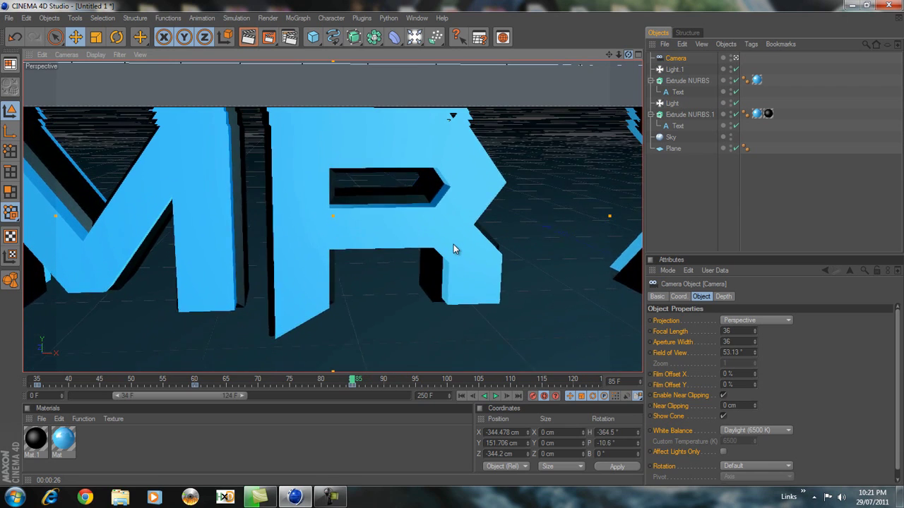
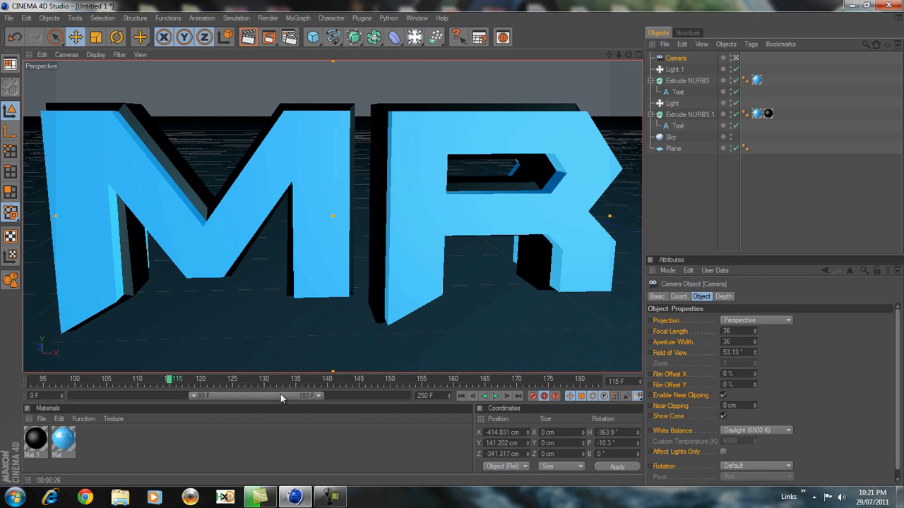
# - At frame 115, slide the camera along the front of the letters to the UY end, at about X 412, Y 161, Z -394 cm
pyautogui.moveTo(609, 54); pyautogui.dragTo(449, 249)
pyautogui.moveTo(609, 55); pyautogui.dragTo(449, 245)
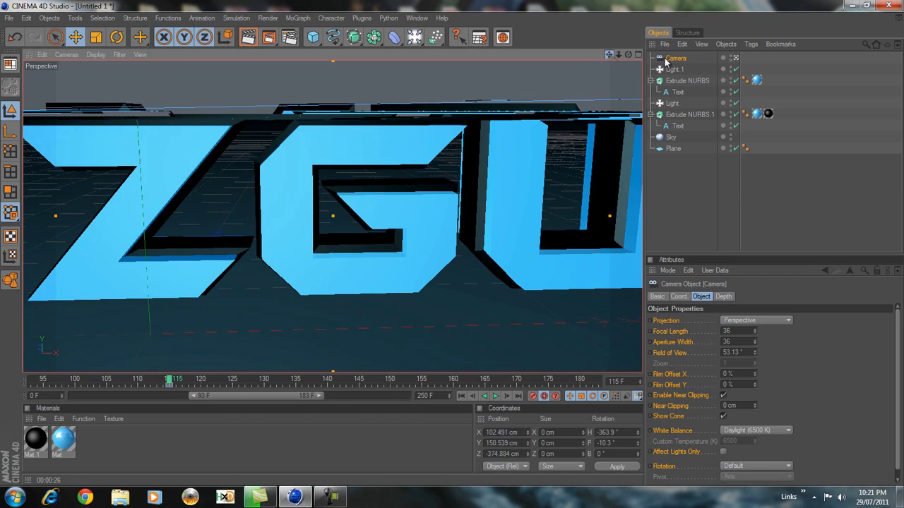
pyautogui.moveTo(610, 55); pyautogui.dragTo(440, 247)
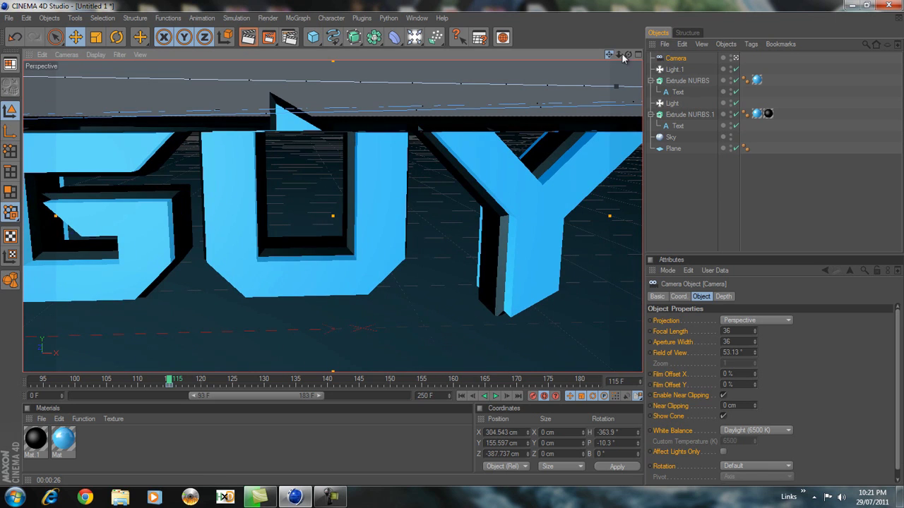
pyautogui.moveTo(611, 58); pyautogui.dragTo(449, 242)
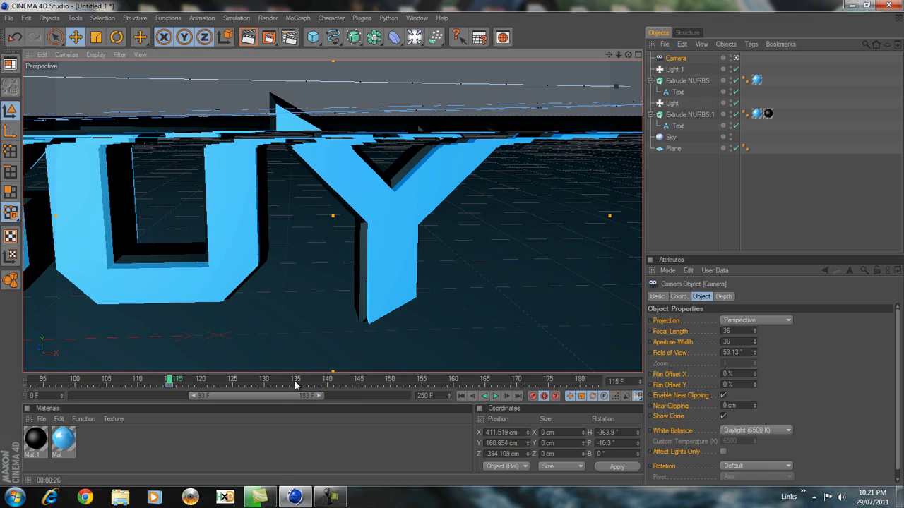
# - At frame 135, pull the camera back and up to frame the whole text, at about X -18, Y 395, Z -1140 cm
pyautogui.click(295, 381)
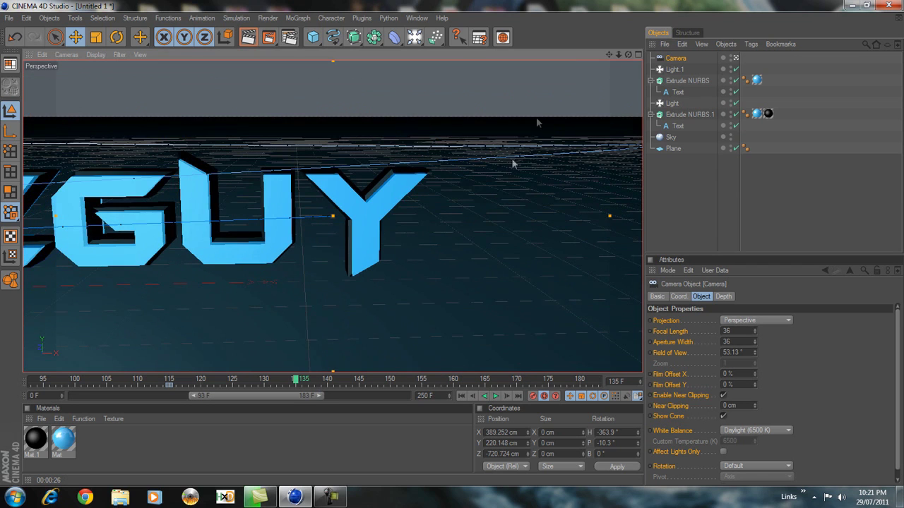
pyautogui.moveTo(611, 55); pyautogui.dragTo(470, 140)
pyautogui.moveTo(609, 55); pyautogui.dragTo(454, 248)
pyautogui.scroll(-4, 454, 247)
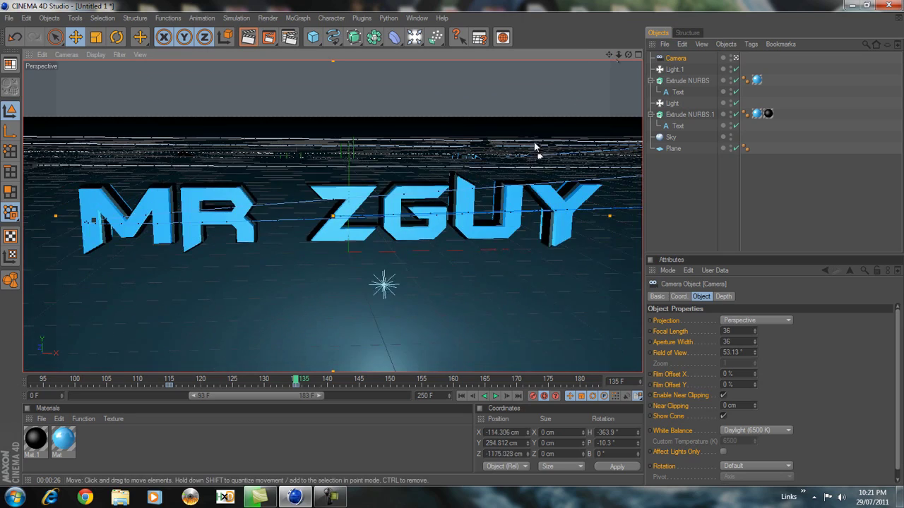
pyautogui.moveTo(453, 245); pyautogui.dragTo(453, 244)
pyautogui.scroll(3, 453, 247)
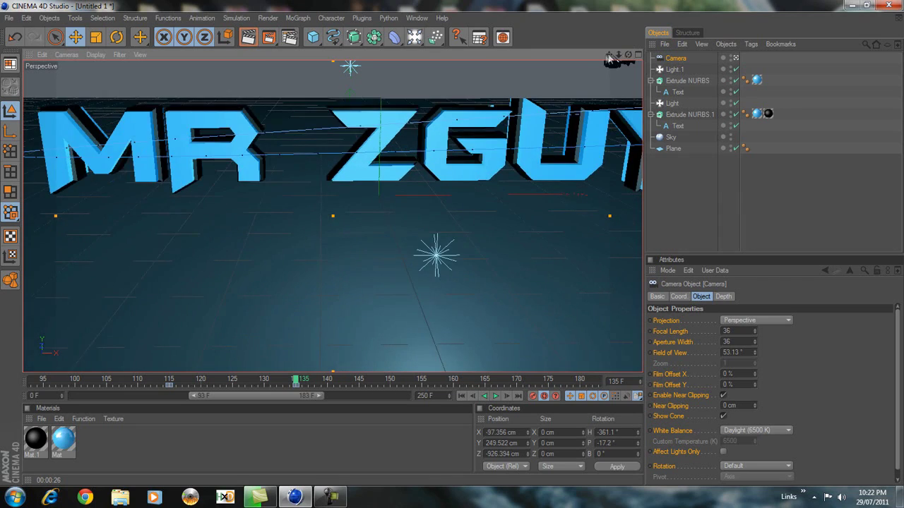
pyautogui.scroll(-2, 607, 79)
pyautogui.moveTo(608, 55); pyautogui.dragTo(452, 245)
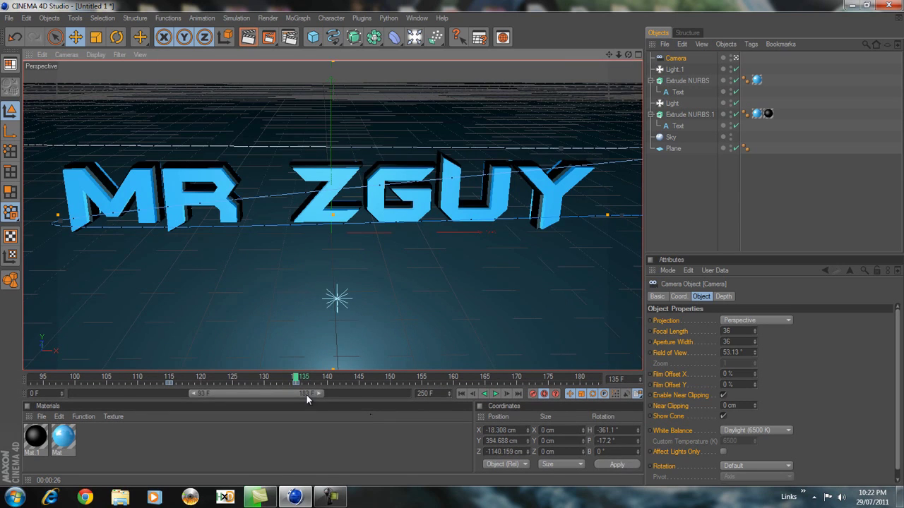
# - At frame 170, fly the camera in close between the letters at the middle of the text, at about X 5, Y 73, Z 26 cm
pyautogui.moveTo(305, 394); pyautogui.dragTo(327, 397)
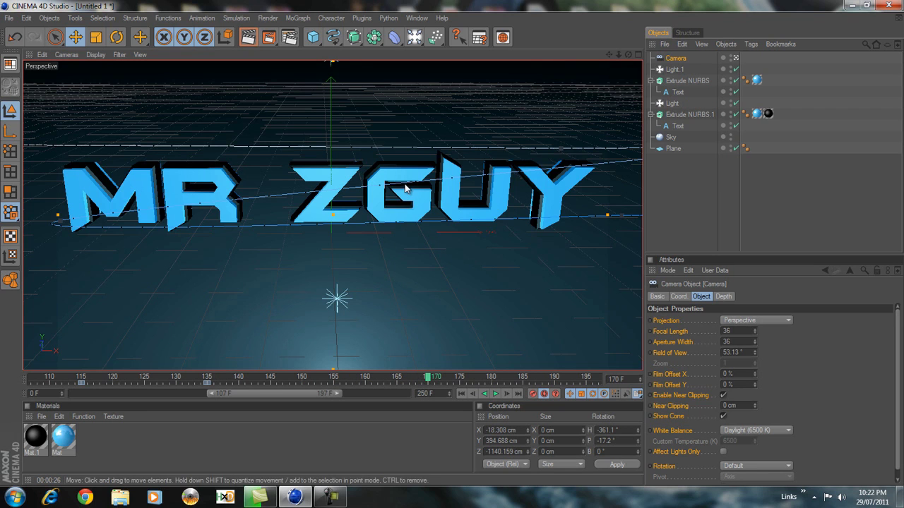
pyautogui.scroll(4, 356, 230)
pyautogui.scroll(4, 356, 230)
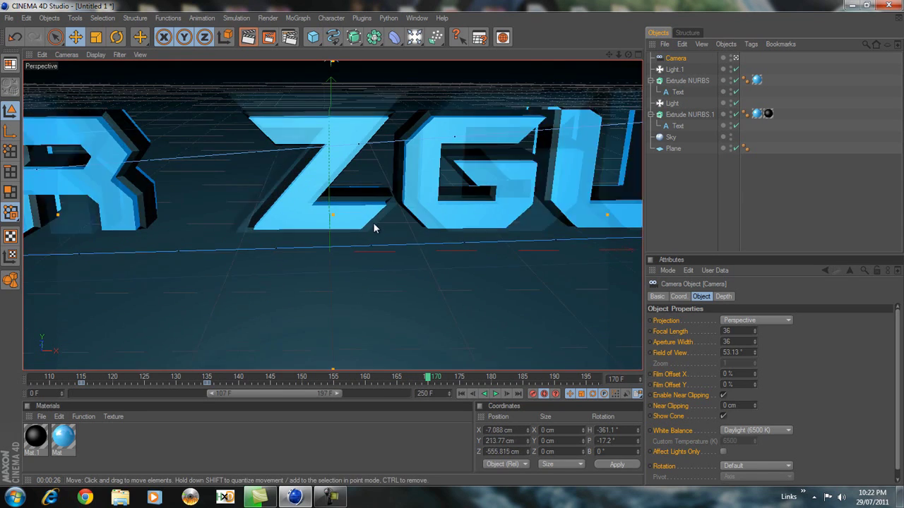
pyautogui.moveTo(609, 55); pyautogui.dragTo(452, 243)
pyautogui.scroll(8, 558, 127)
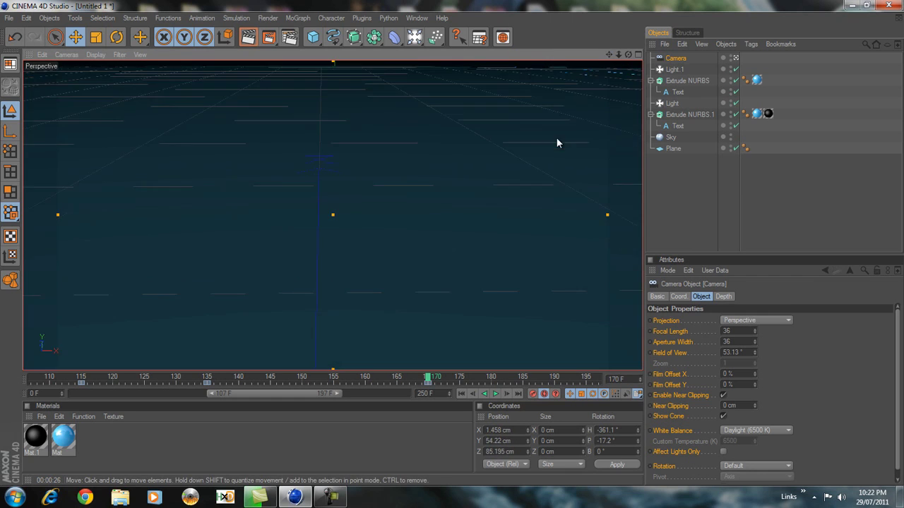
pyautogui.scroll(-2, 604, 73)
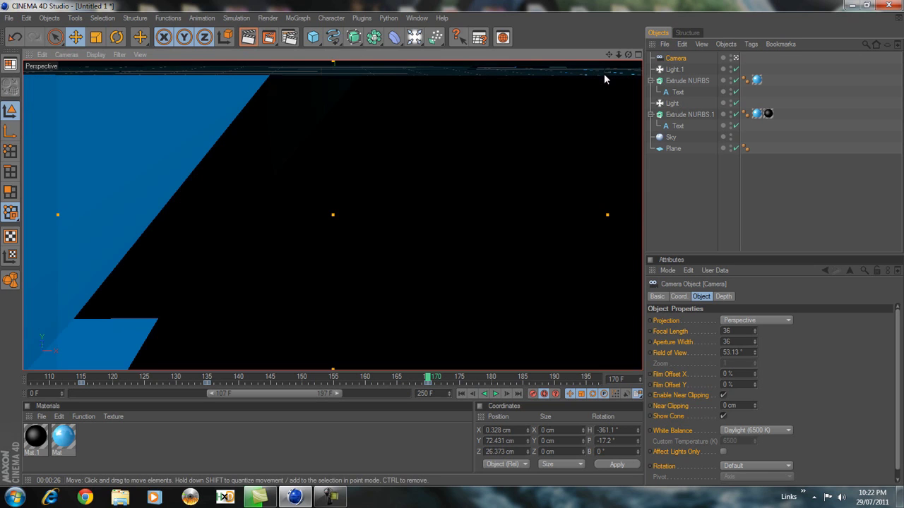
pyautogui.moveTo(609, 54); pyautogui.dragTo(460, 245)
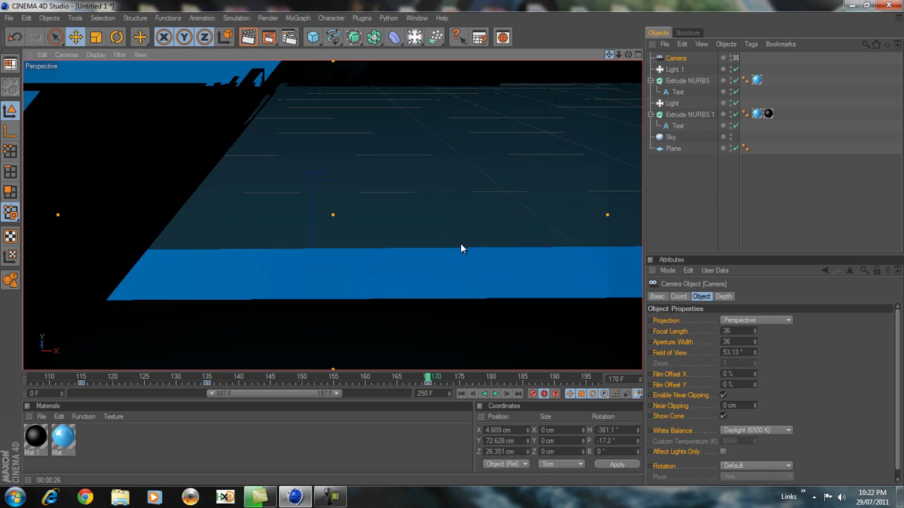
pyautogui.moveTo(609, 57); pyautogui.dragTo(574, 149)
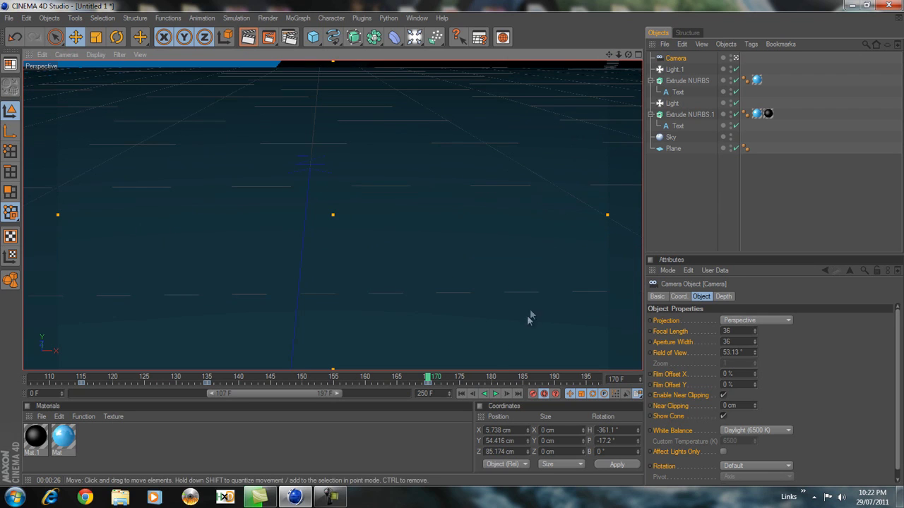
# - Play the animation from the start, then return to frame 0 and pull the camera back to about X -839, Y 203, Z 34 cm
pyautogui.click(466, 393)
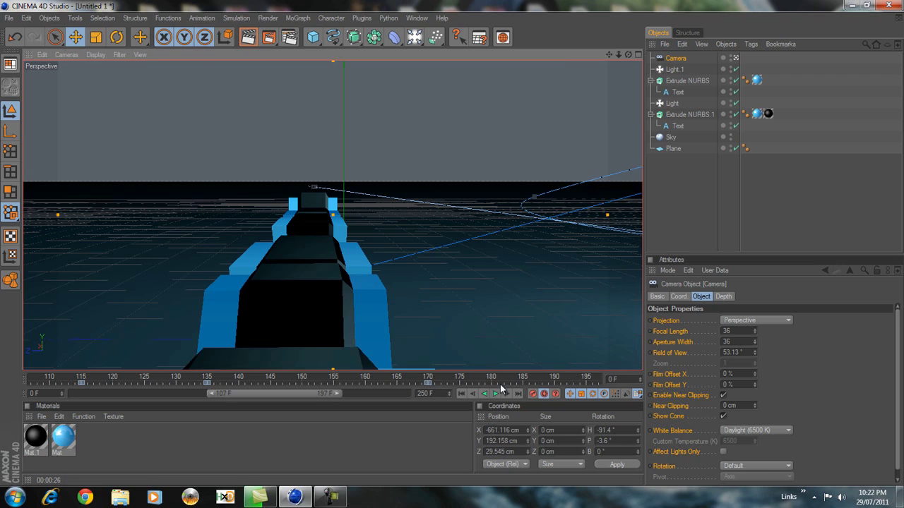
pyautogui.click(496, 394)
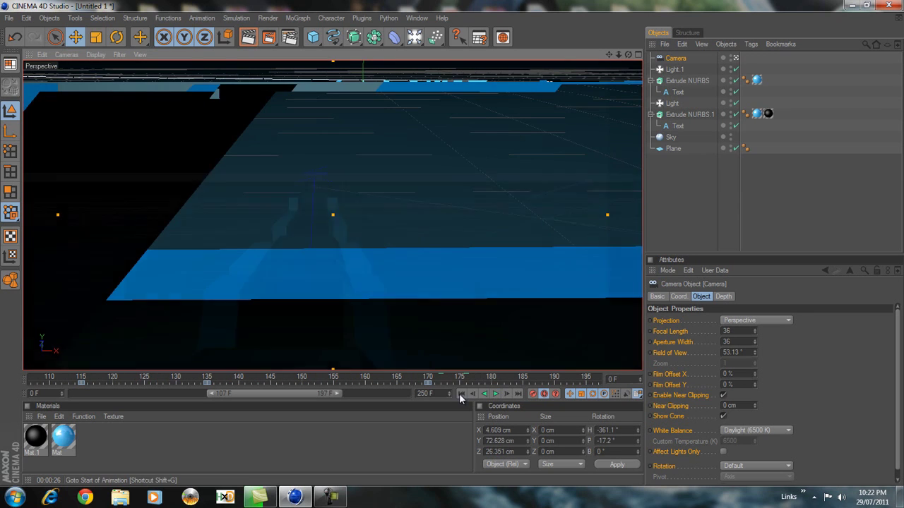
pyautogui.click(461, 394)
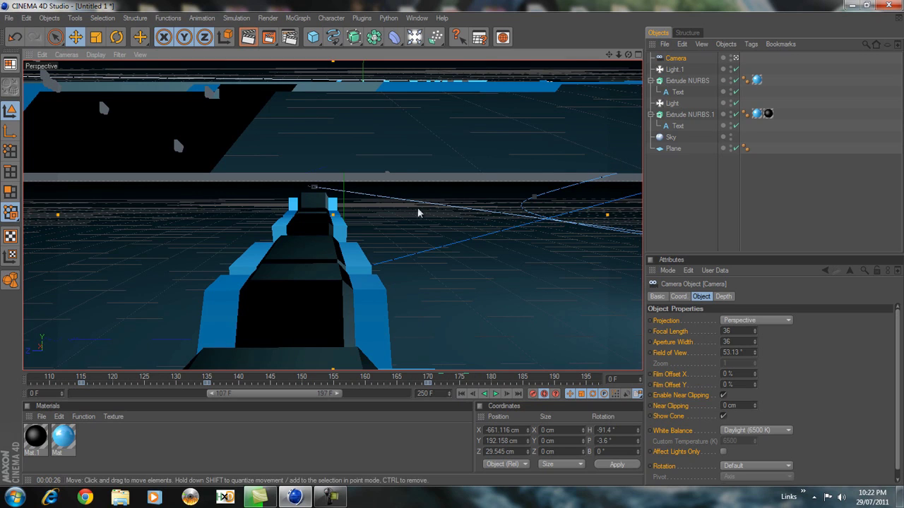
pyautogui.scroll(-2, 556, 167)
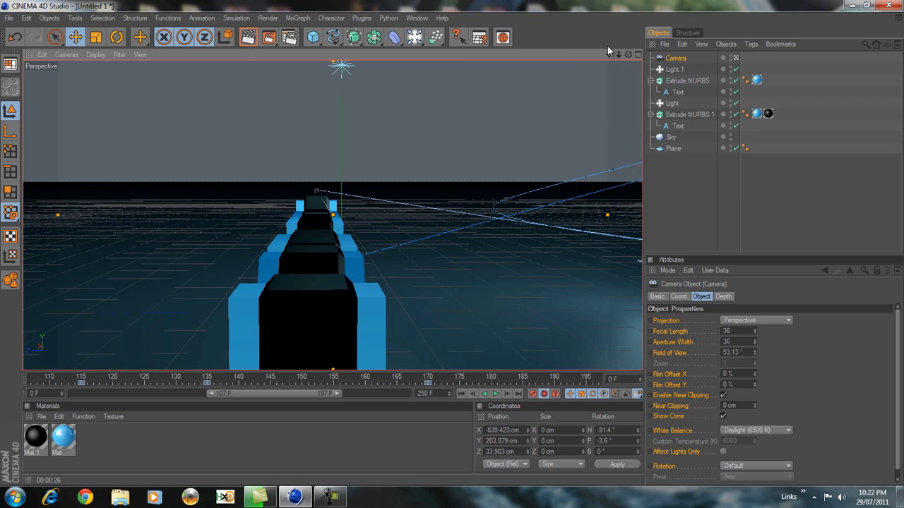
# - Set the render output's frame range to All Frames in the render settings
pyautogui.click(268, 18)
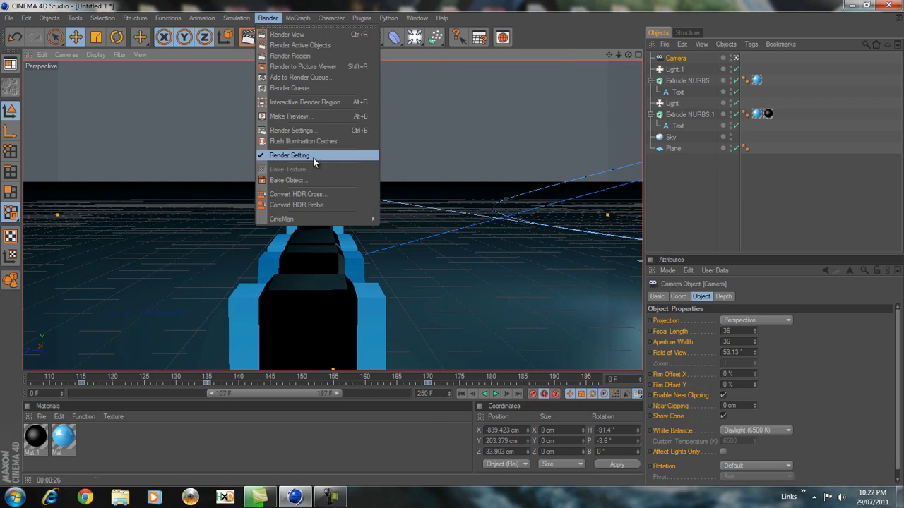
pyautogui.click(288, 130)
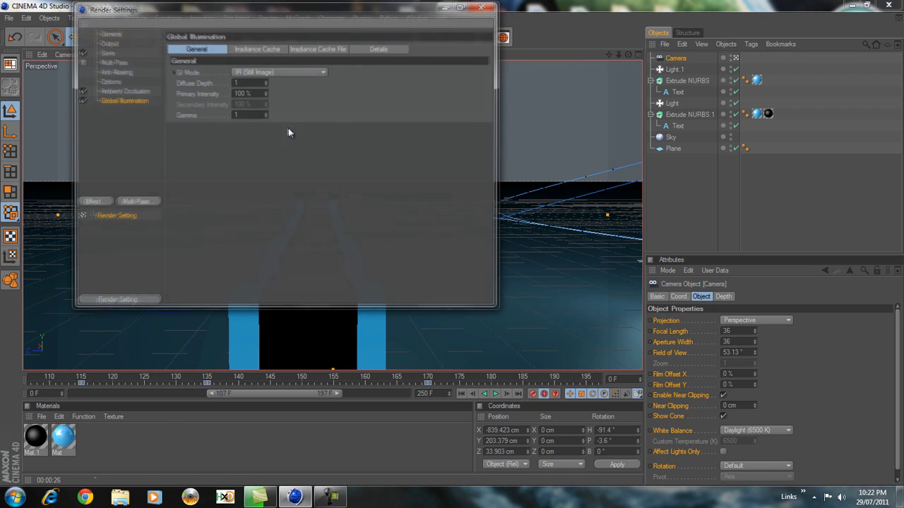
pyautogui.click(107, 43)
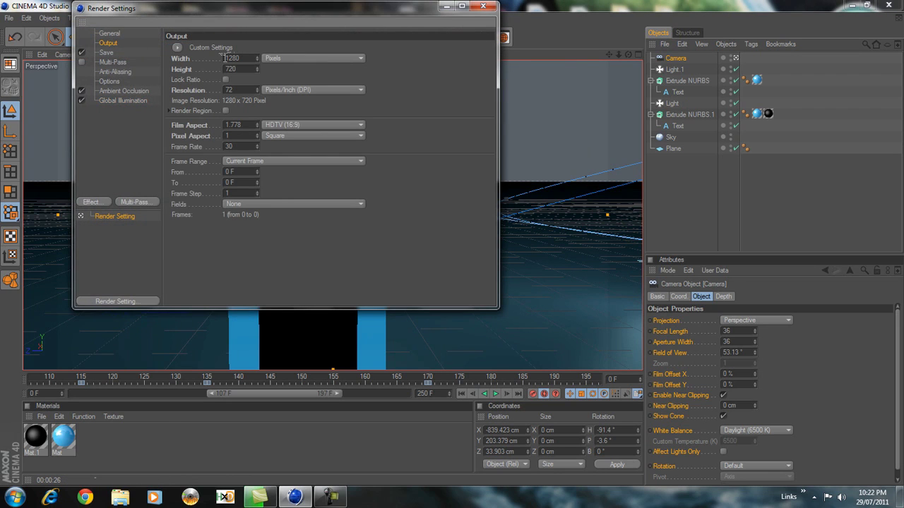
pyautogui.click(246, 163)
pyautogui.click(242, 191)
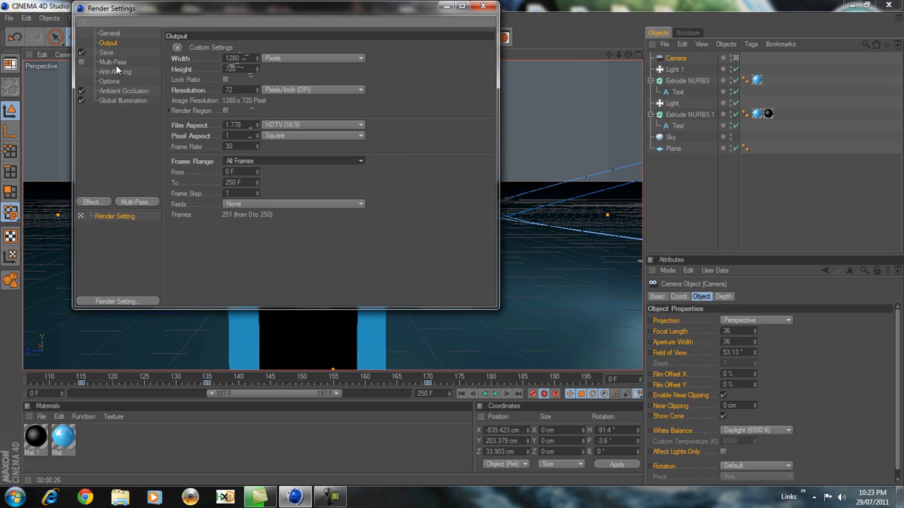
# - Set the render's save file to "intro 1" on the Desktop
pyautogui.click(106, 52)
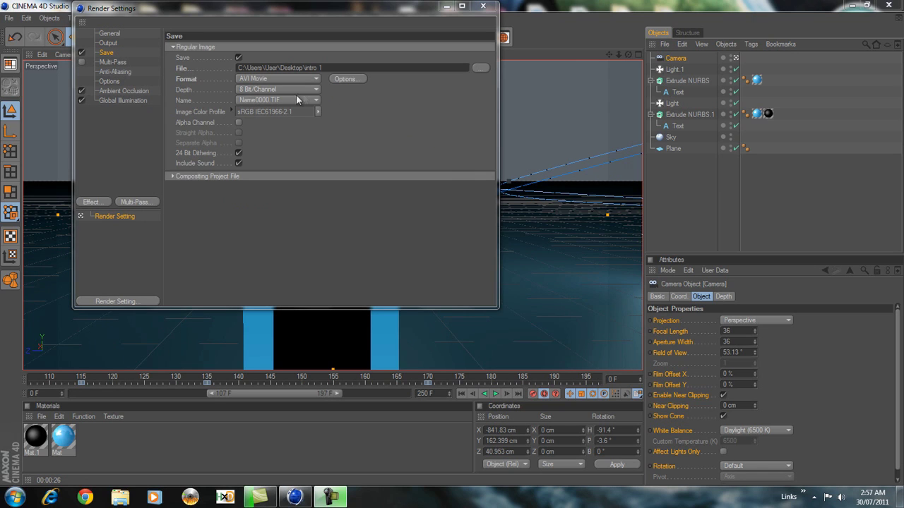
pyautogui.click(480, 68)
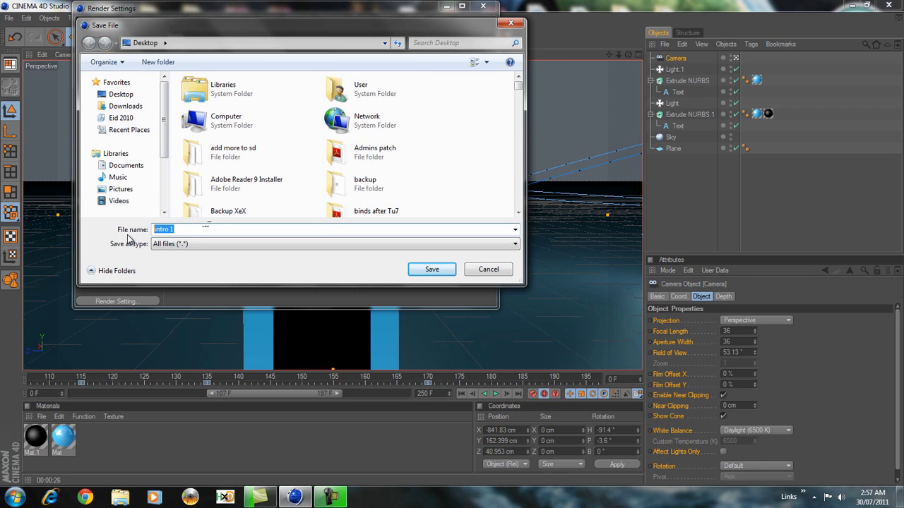
pyautogui.click(431, 270)
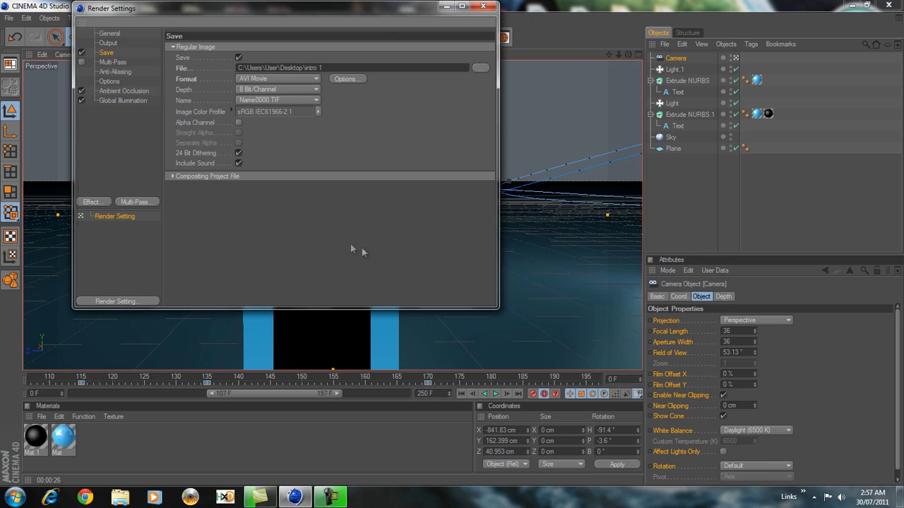
# - Set the save format to AVI Movie and its compressor to Intel IYUV codec
pyautogui.click(268, 79)
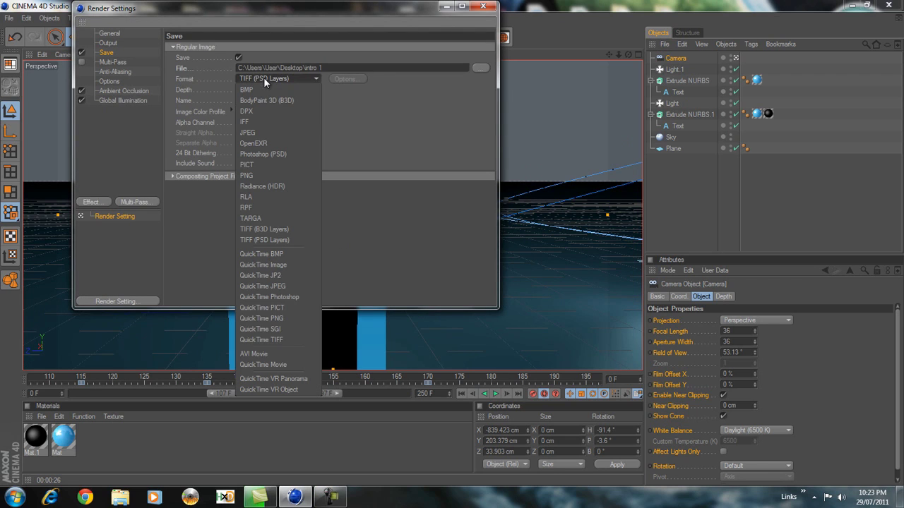
pyautogui.click(254, 353)
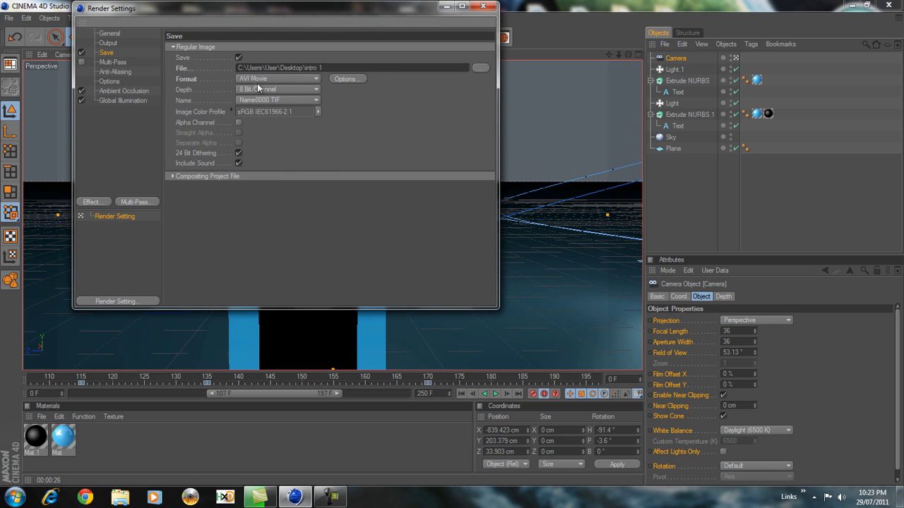
pyautogui.click(344, 79)
pyautogui.click(177, 67)
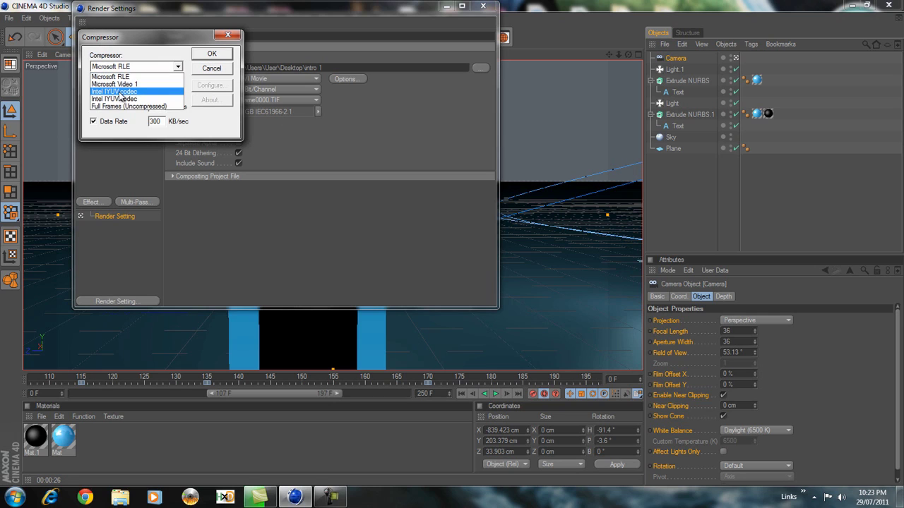
pyautogui.click(112, 93)
pyautogui.click(212, 54)
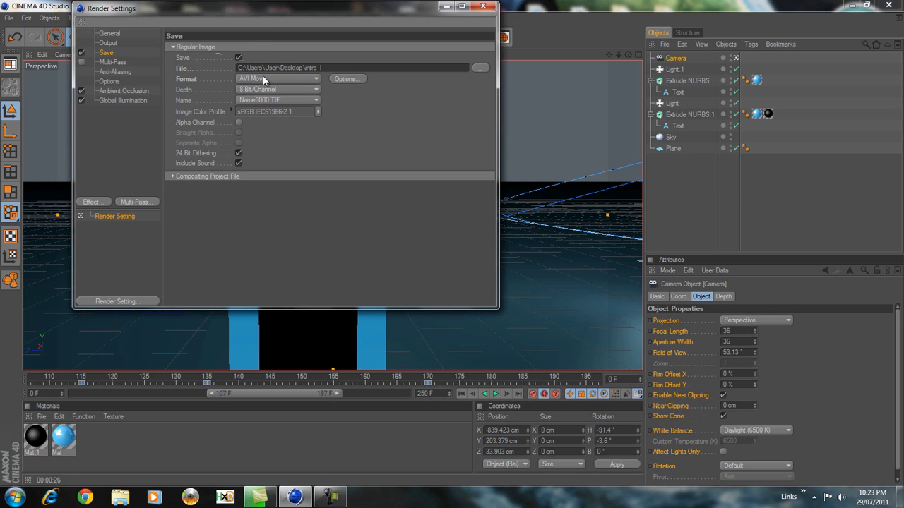
# - Set anti-aliasing to Best with the Animation filter
pyautogui.click(115, 73)
pyautogui.click(254, 48)
pyautogui.click(262, 58)
pyautogui.click(265, 80)
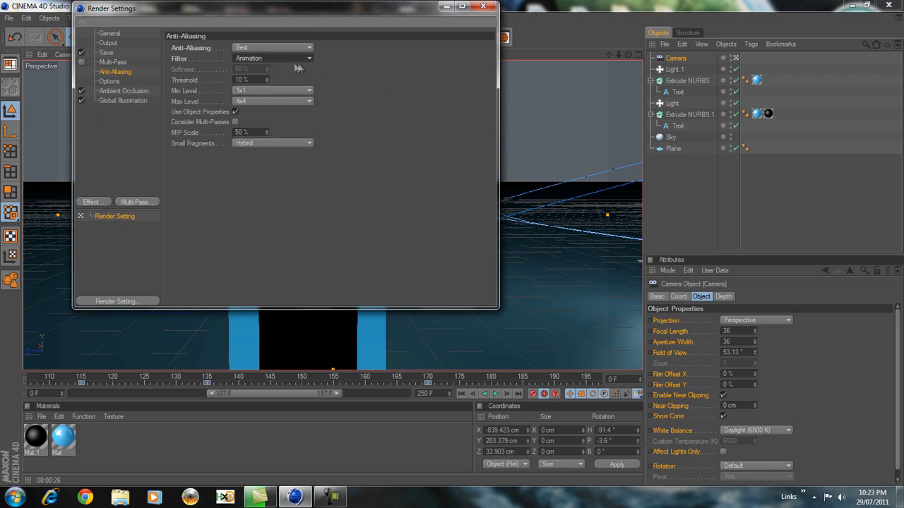
# - Close the render settings and start rendering the animation to the Picture Viewer
pyautogui.click(484, 7)
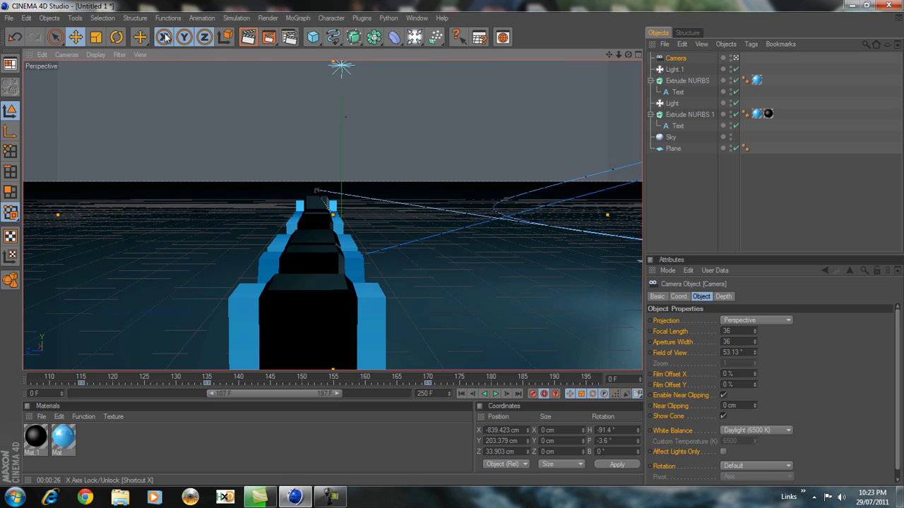
pyautogui.click(268, 38)
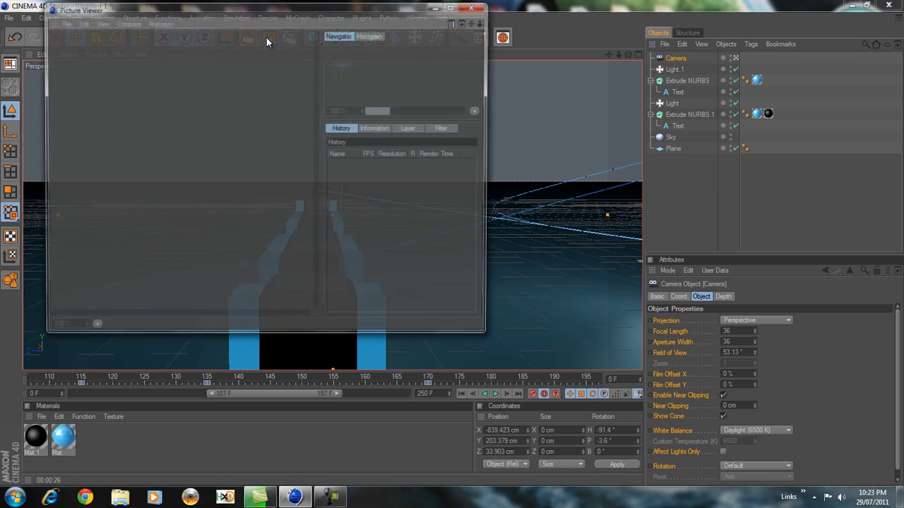